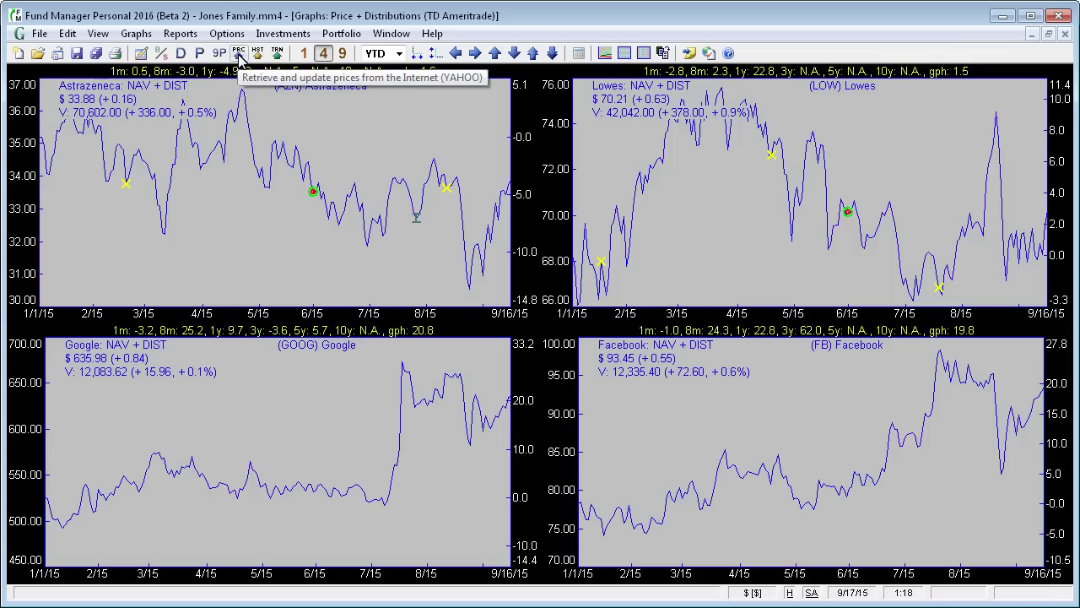
Step: Retrieve the current prices for the investments from the Internet
click(67, 34)
mouse_move(84, 53)
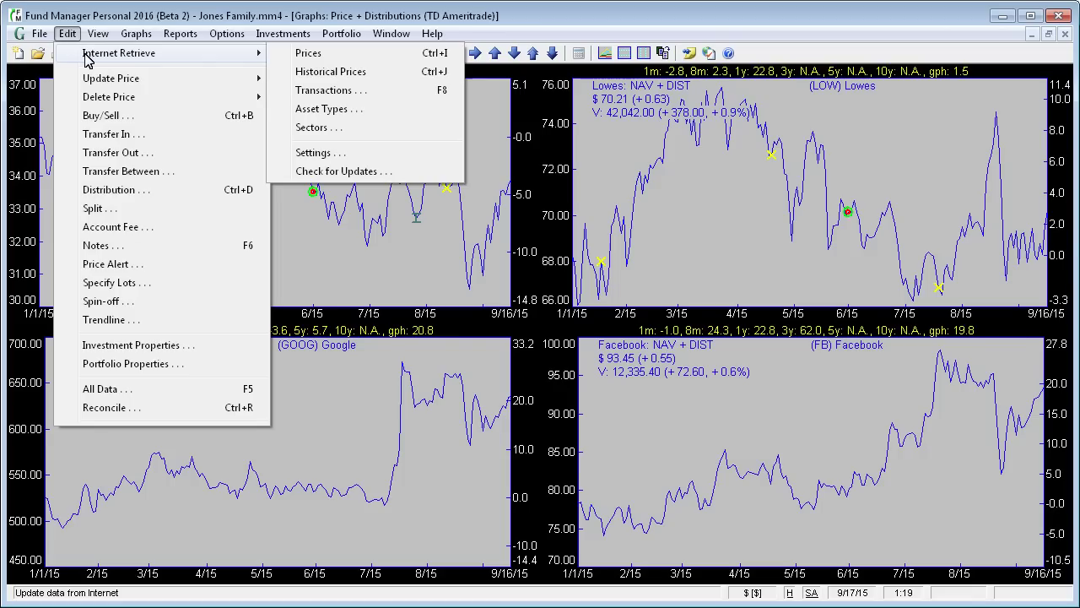
click(304, 57)
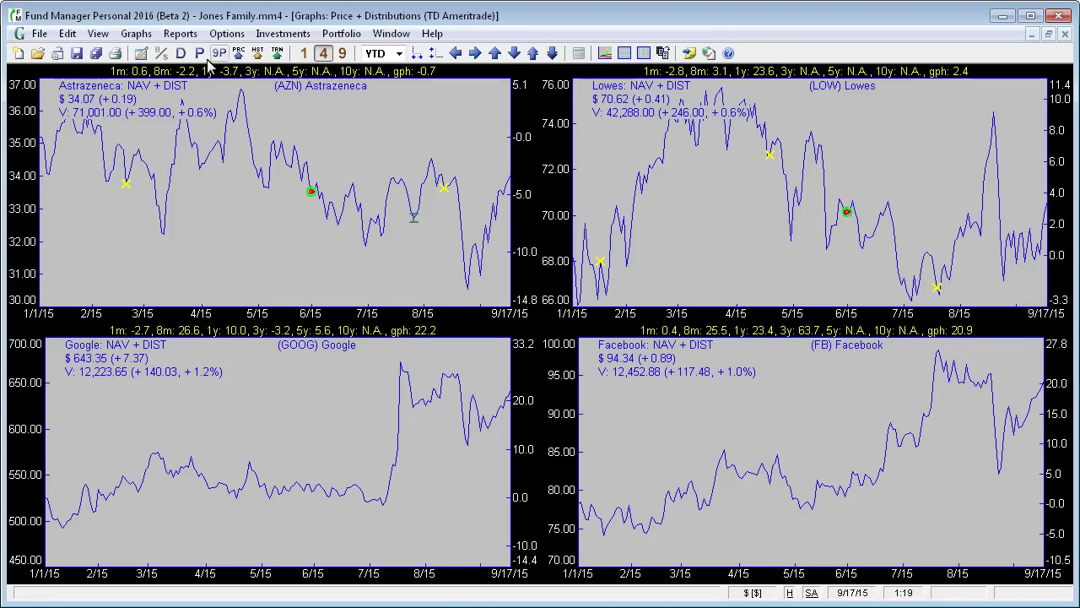
Step: Retrieve historical prices from the Internet for the investments over the chosen request dates
click(69, 34)
mouse_move(84, 54)
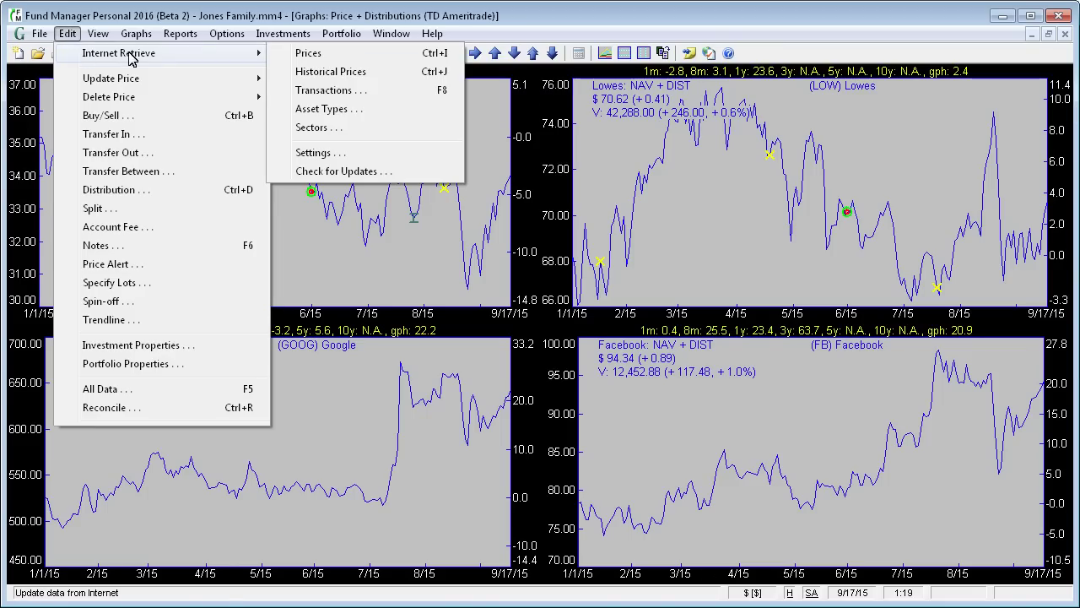
click(378, 74)
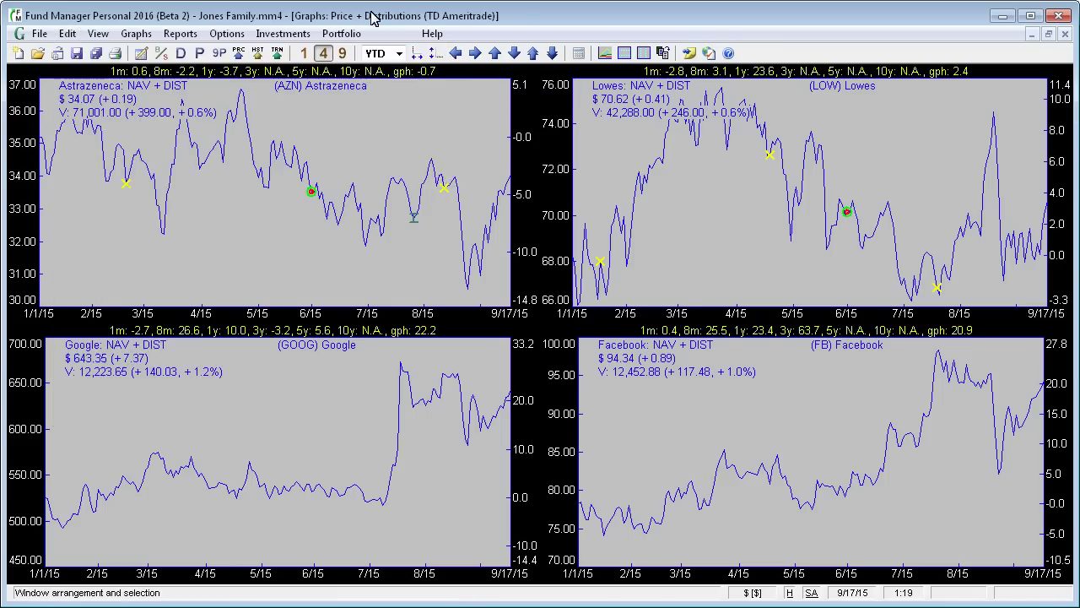
click(258, 53)
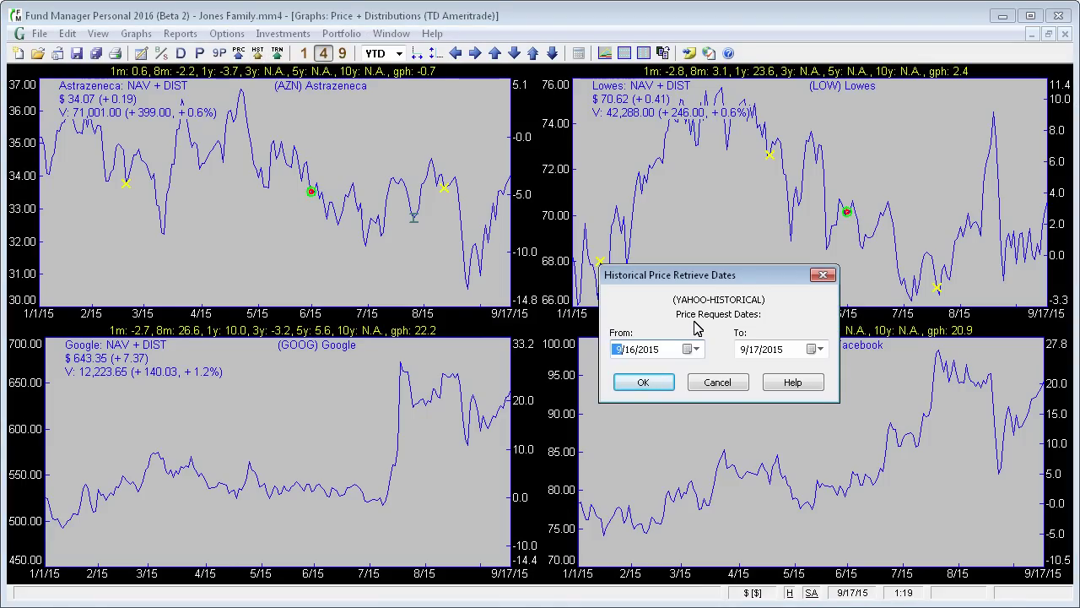
key(Right)
click(655, 384)
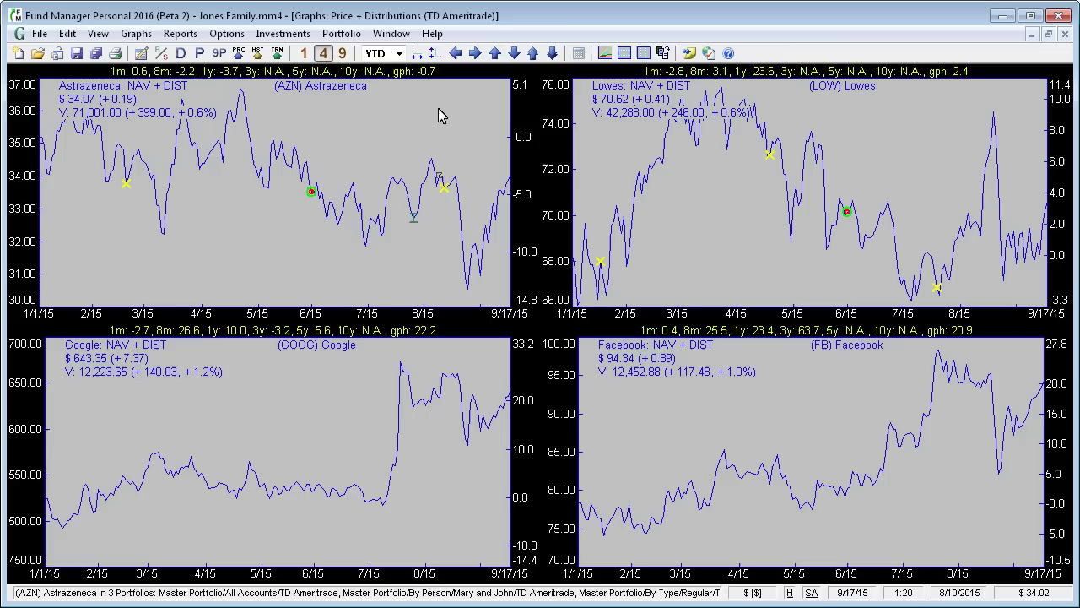
Step: Switch to the Portfolio Editor and retrieve the current price of only the Disney investment
click(393, 35)
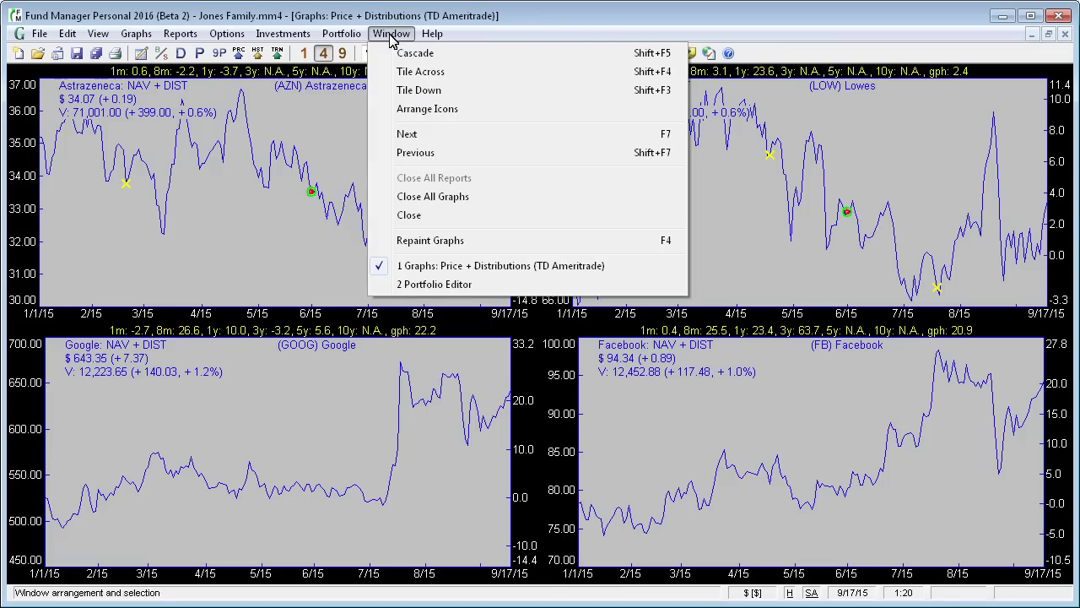
click(449, 284)
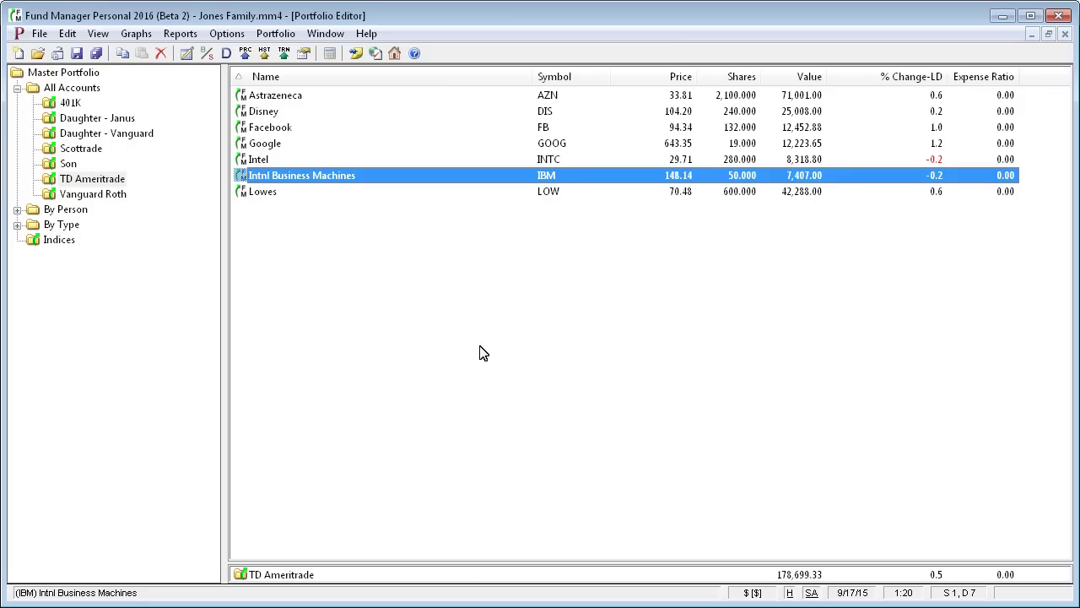
click(283, 114)
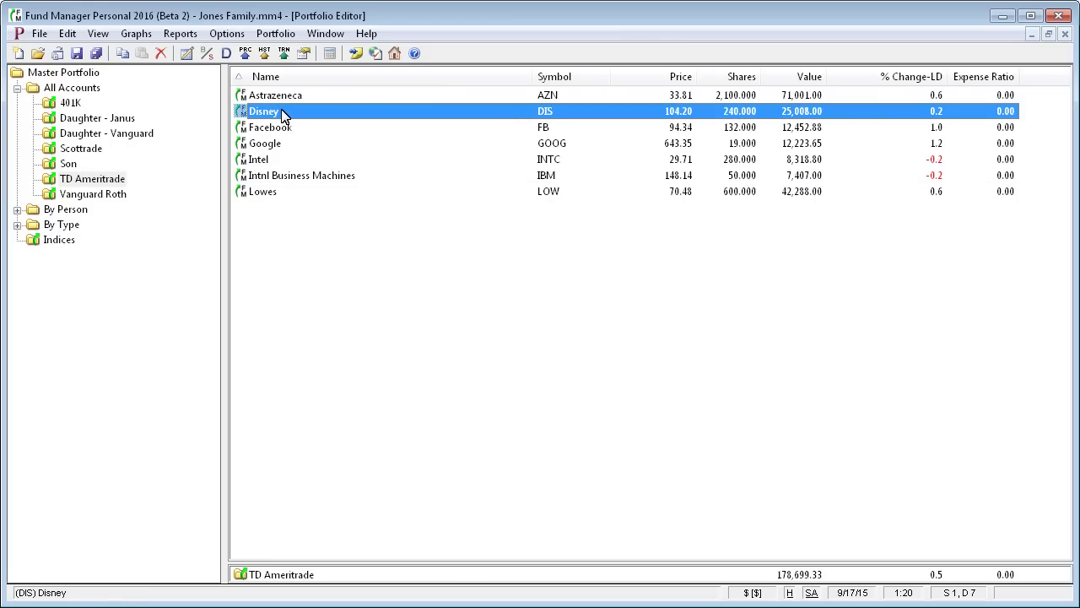
right_click(285, 117)
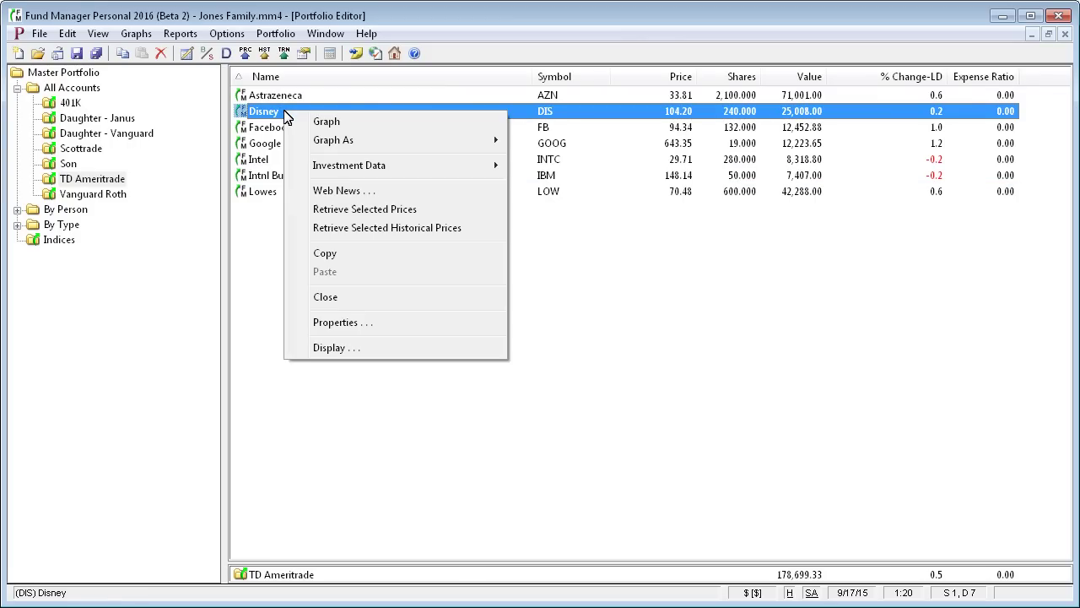
click(336, 216)
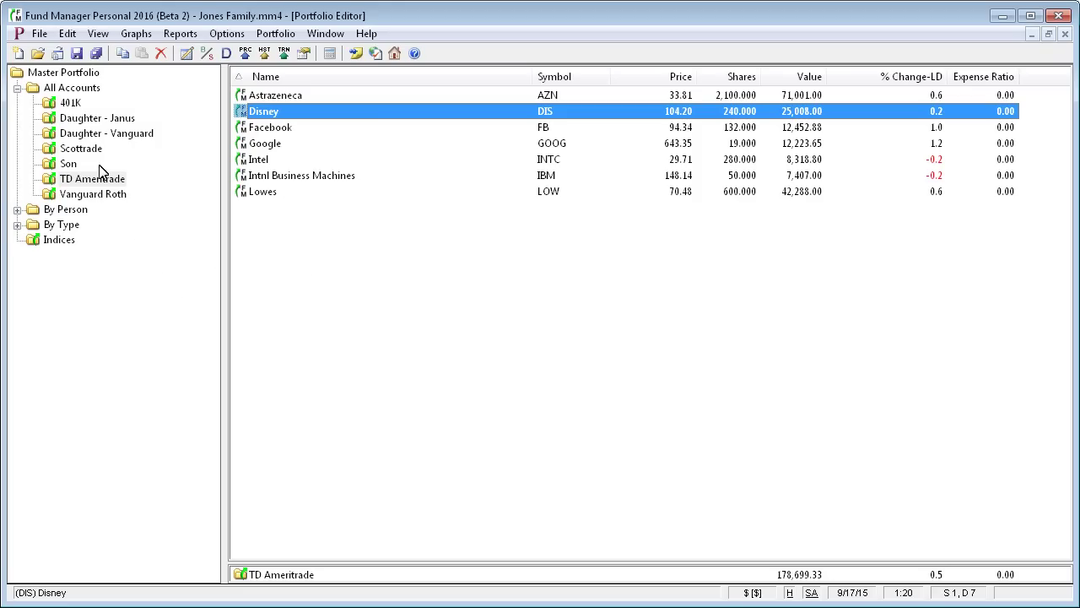
Step: Create a new sub-portfolio named Watch List under the Master Portfolio
click(66, 74)
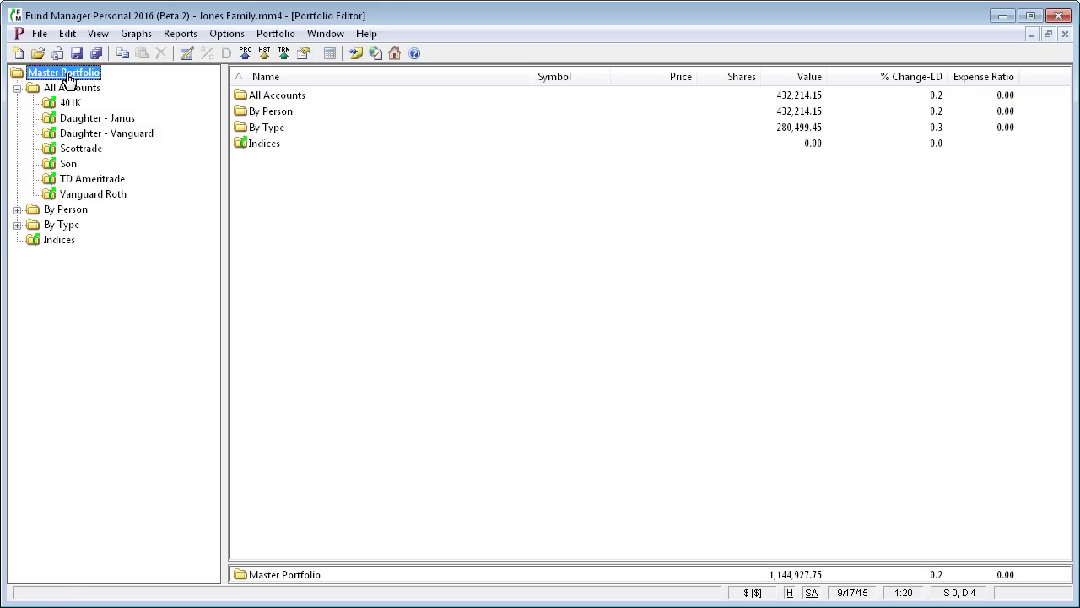
right_click(67, 74)
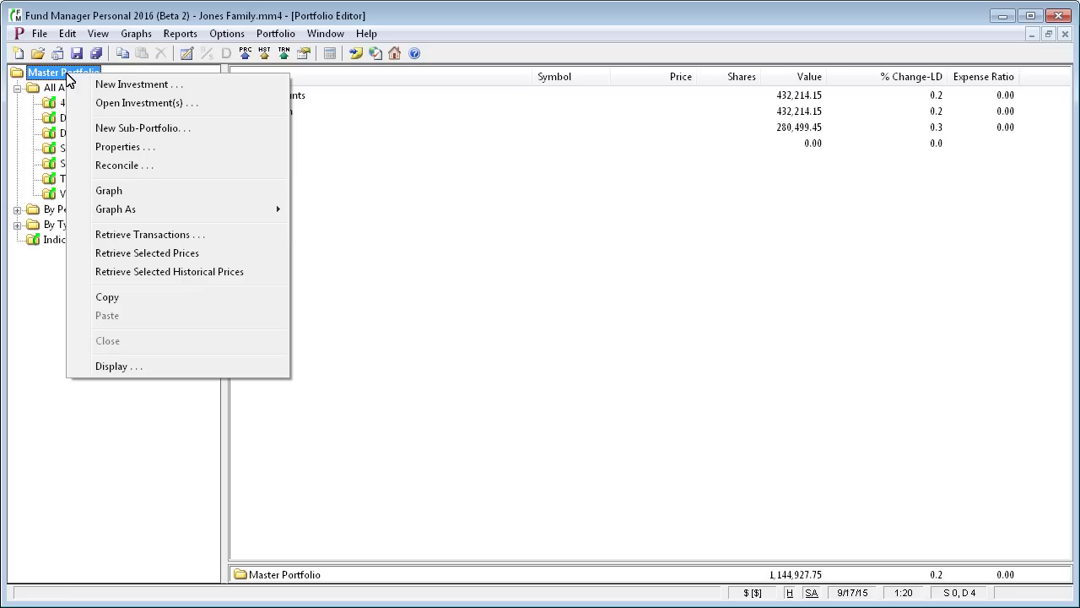
click(109, 135)
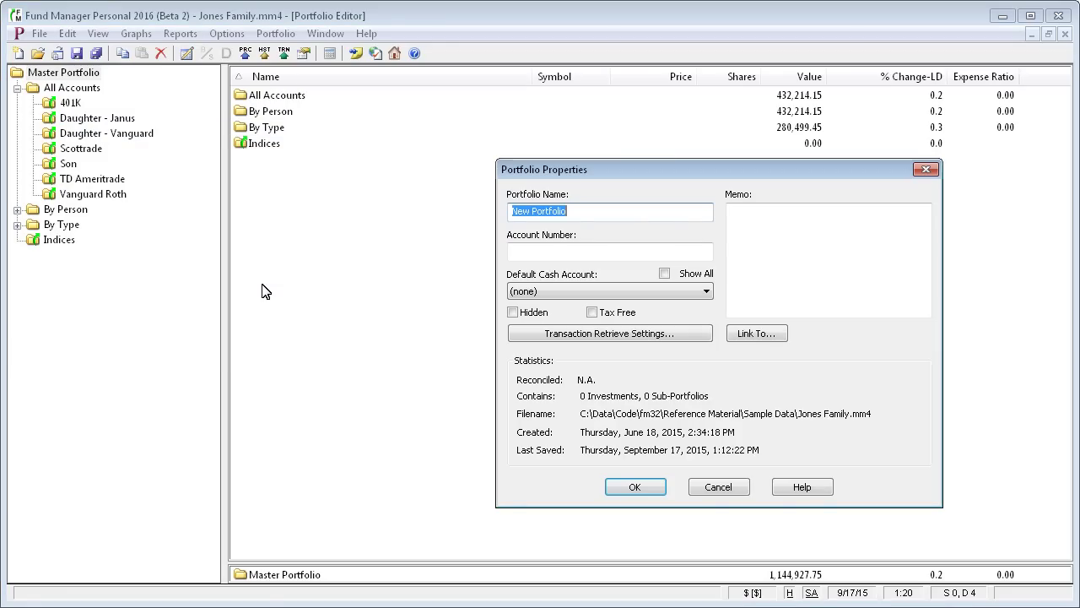
text(Watch List)
click(641, 488)
Step: Start a new investment in the Watch List portfolio with the name Twitter and the symbol TWTR
click(83, 257)
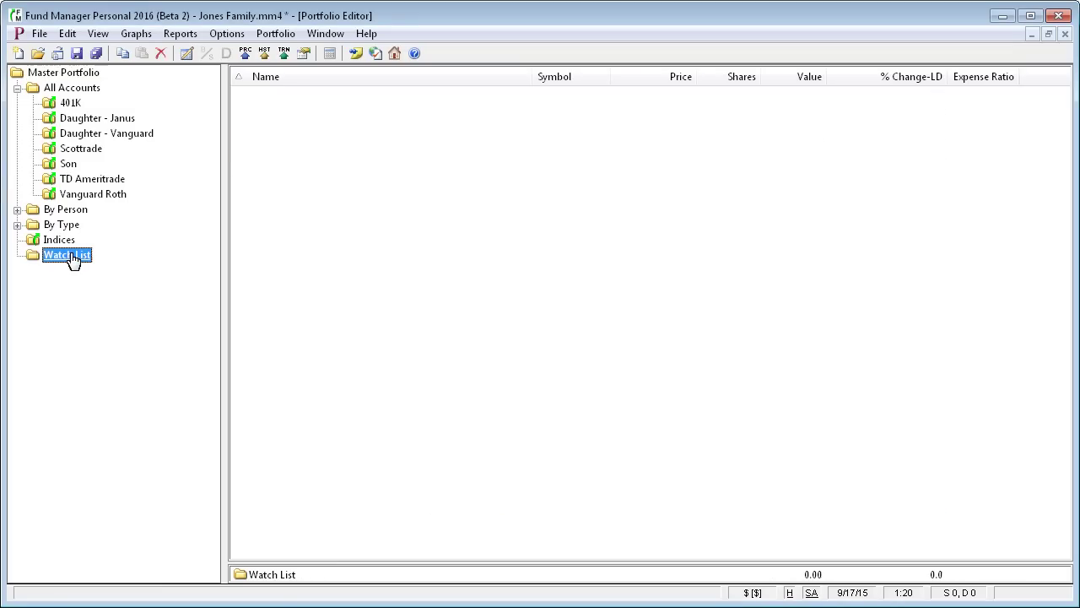
right_click(72, 255)
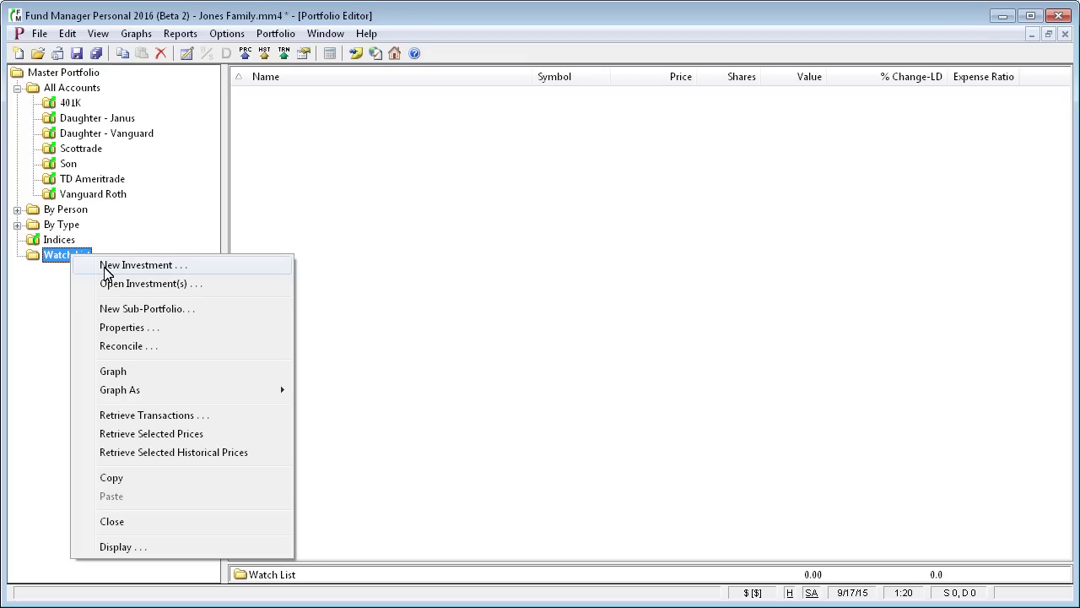
click(108, 267)
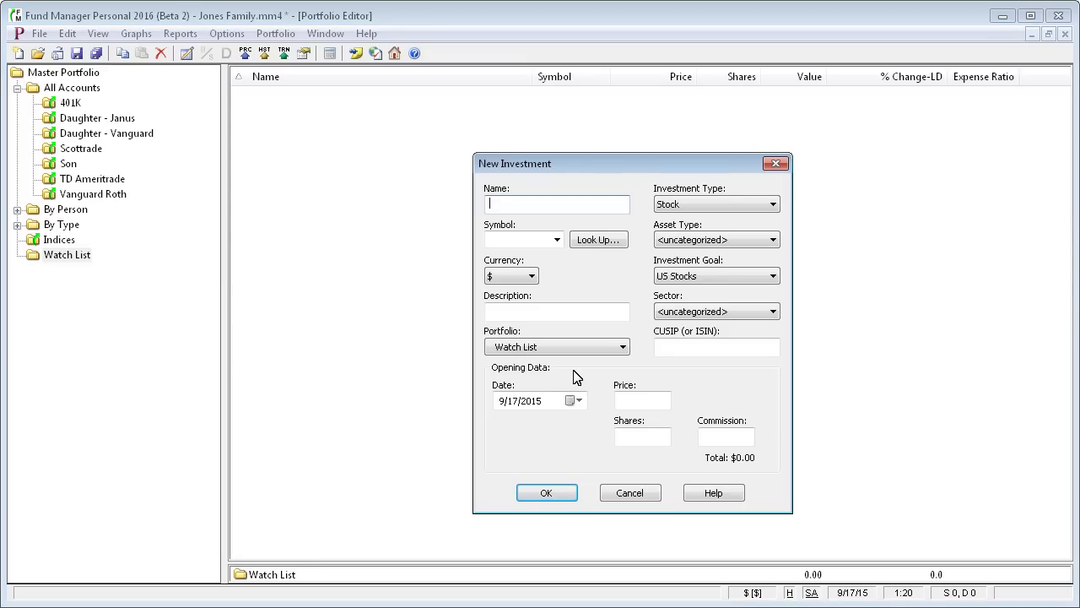
text(Twitter)
key(Tab)
text(TWTR)
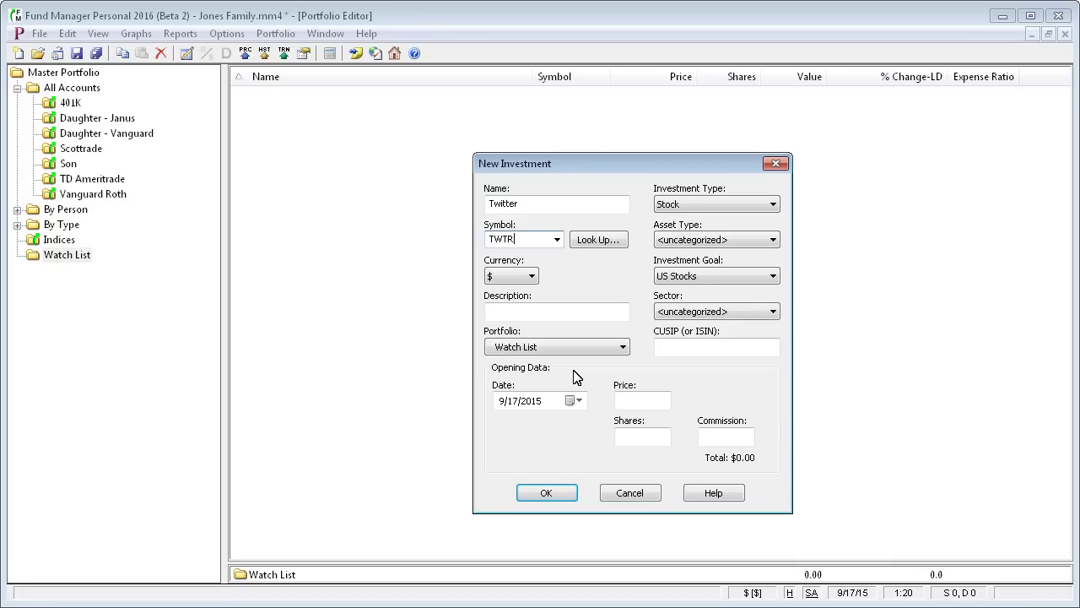
Step: Set the opening price to 1, leave the shares empty, and save the investment as TWTR_1.dat
click(652, 399)
text(1)
click(637, 437)
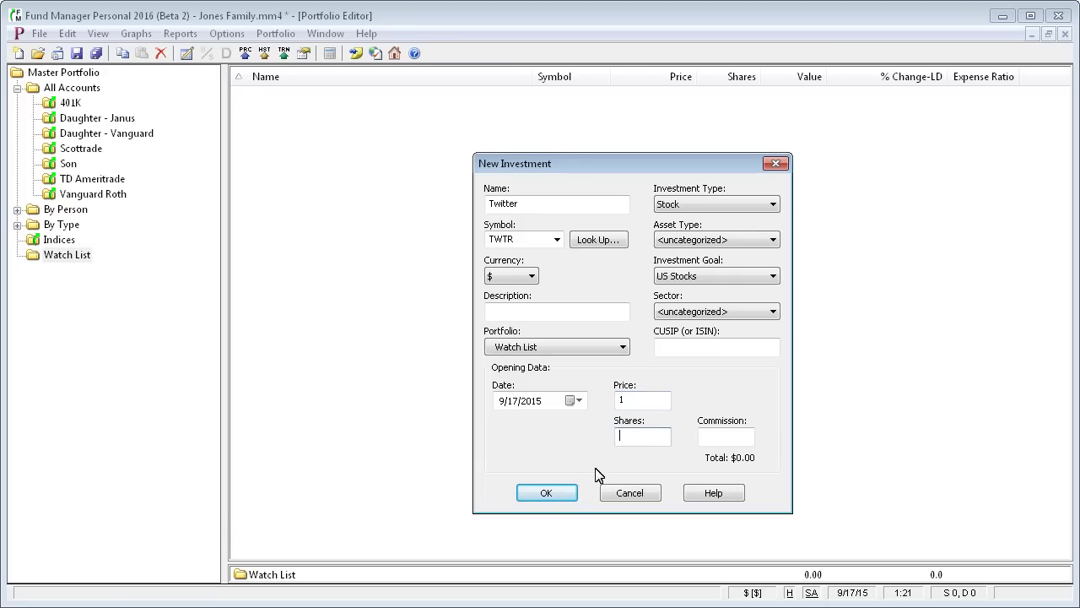
click(553, 495)
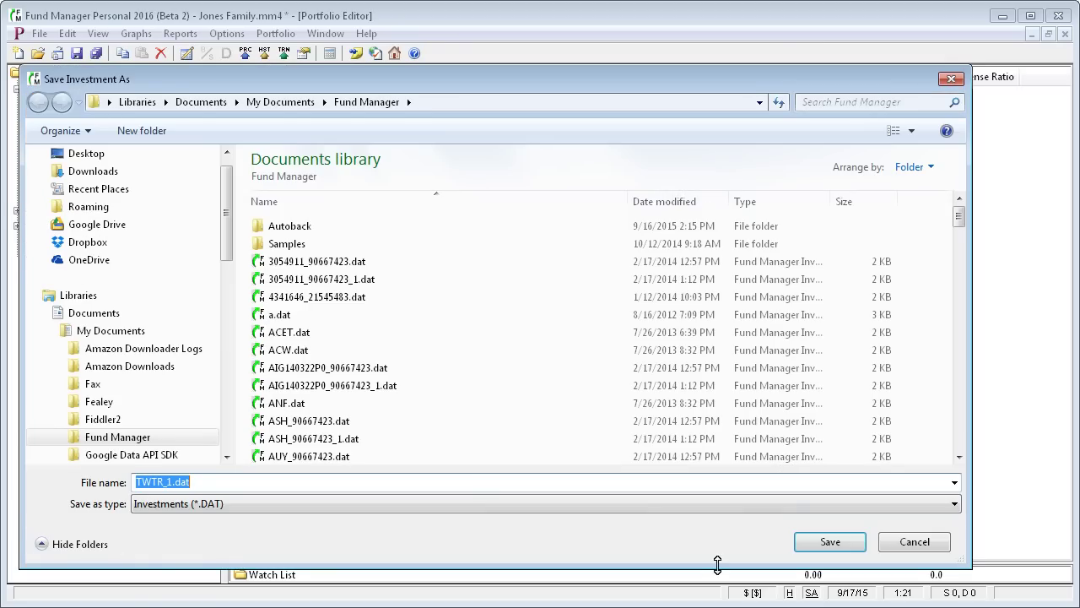
click(838, 547)
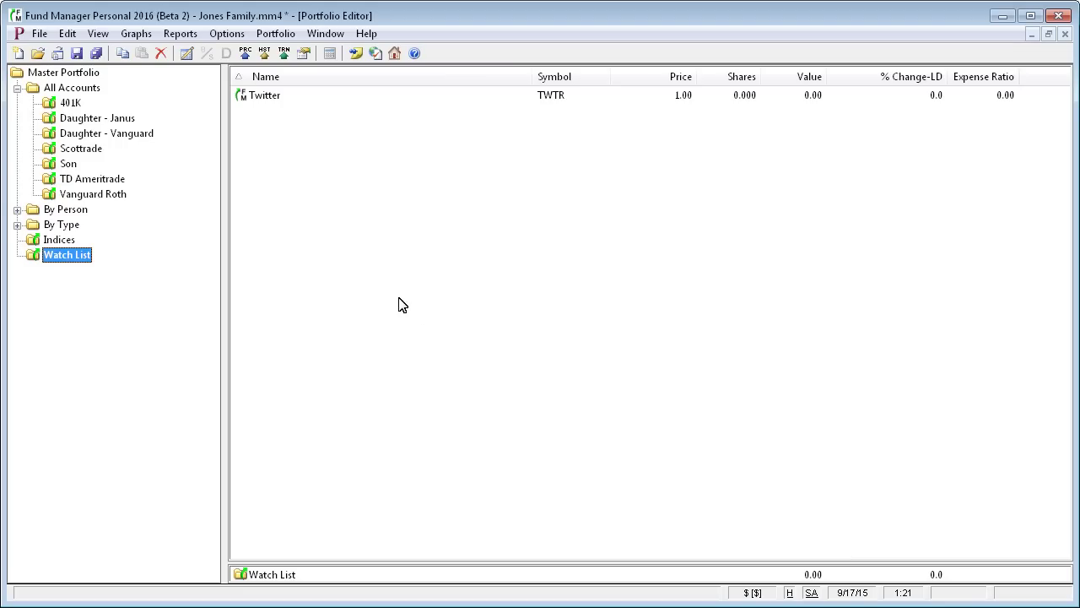
Step: Retrieve Twitter's historical prices with a start date of 1/1, plus its current price
click(268, 100)
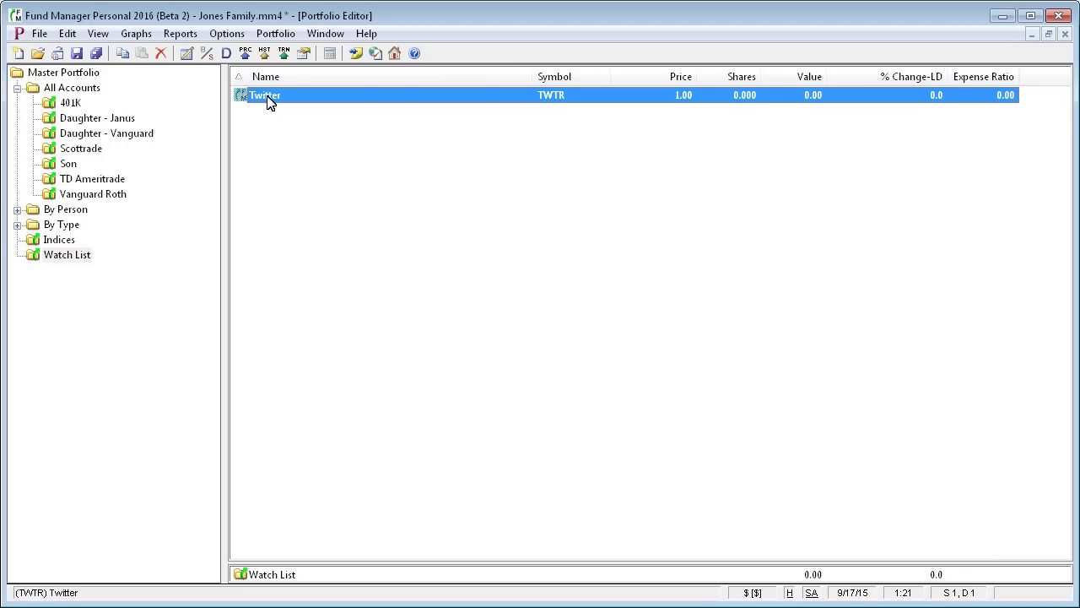
right_click(268, 101)
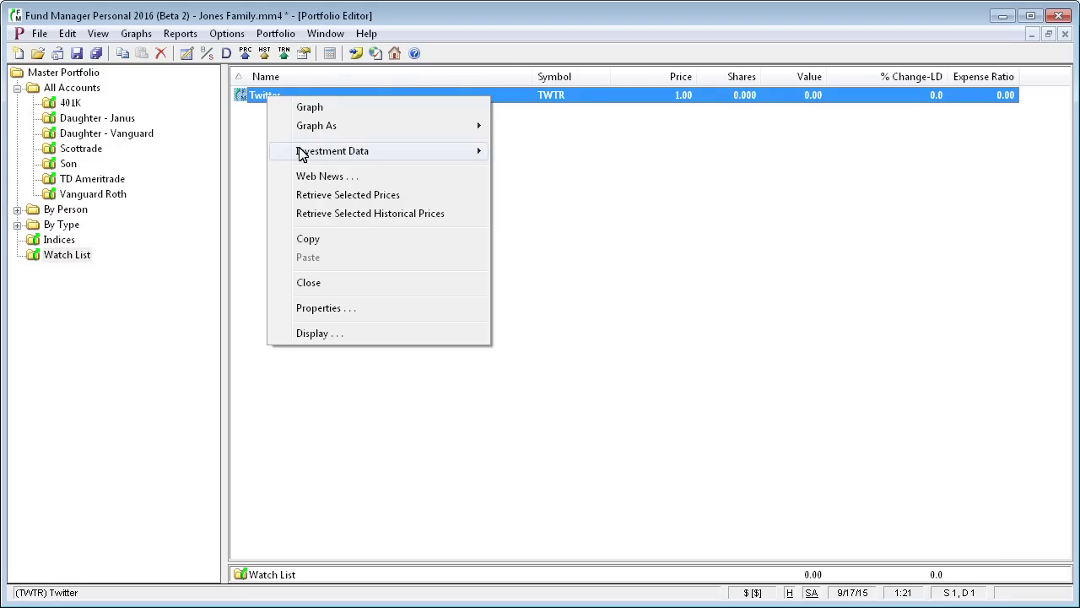
click(336, 218)
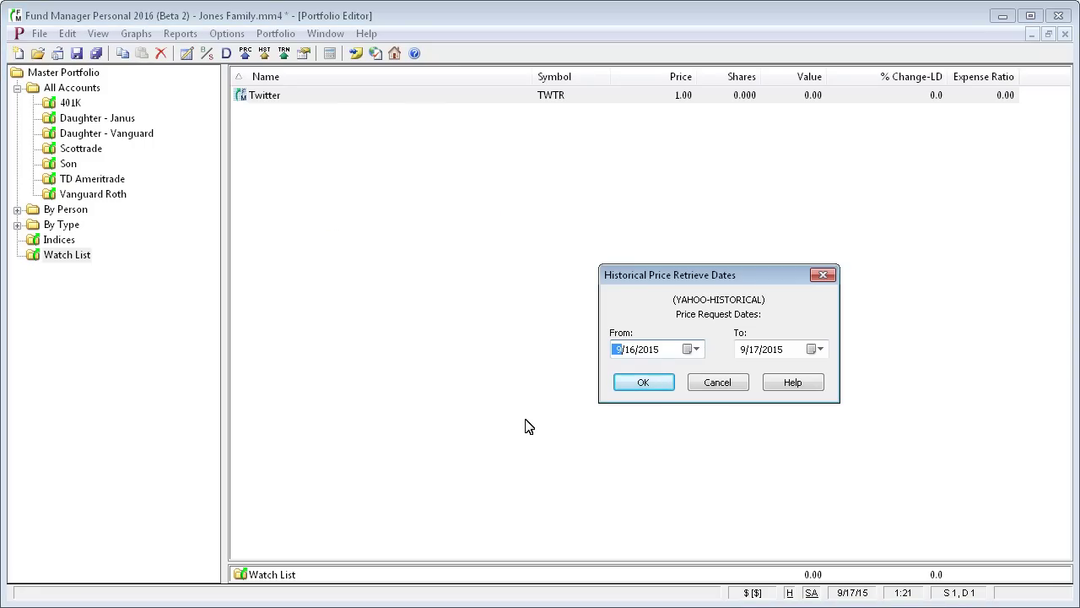
text(1/1/)
click(656, 387)
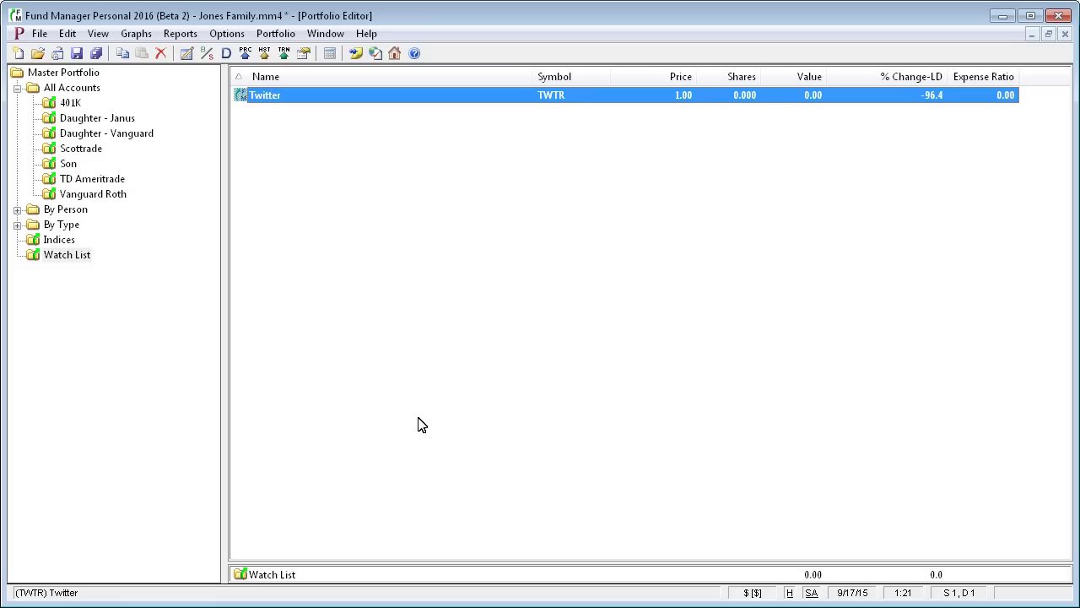
right_click(276, 99)
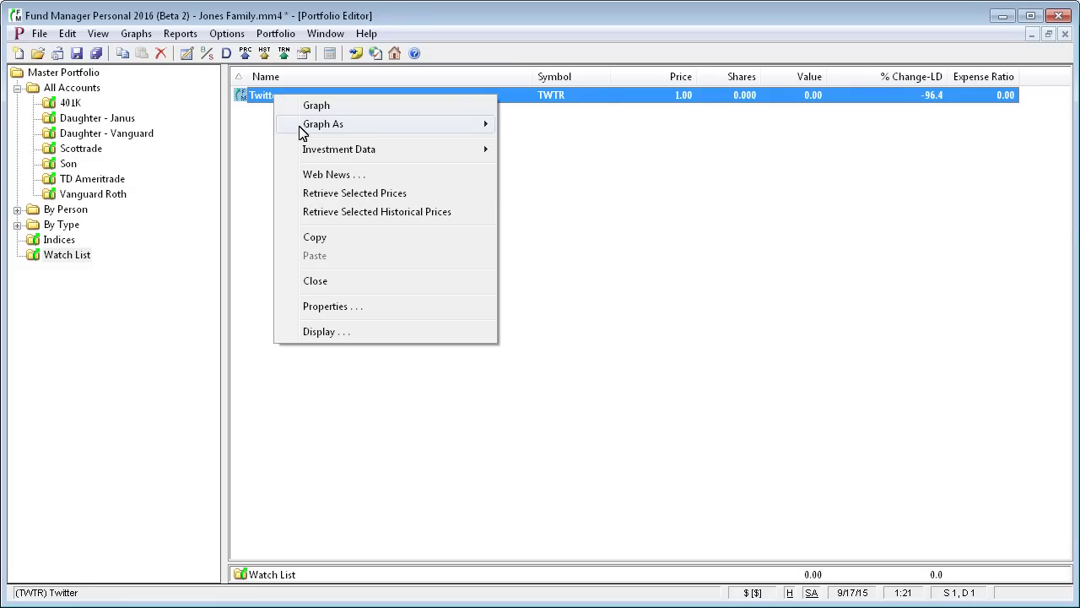
click(342, 194)
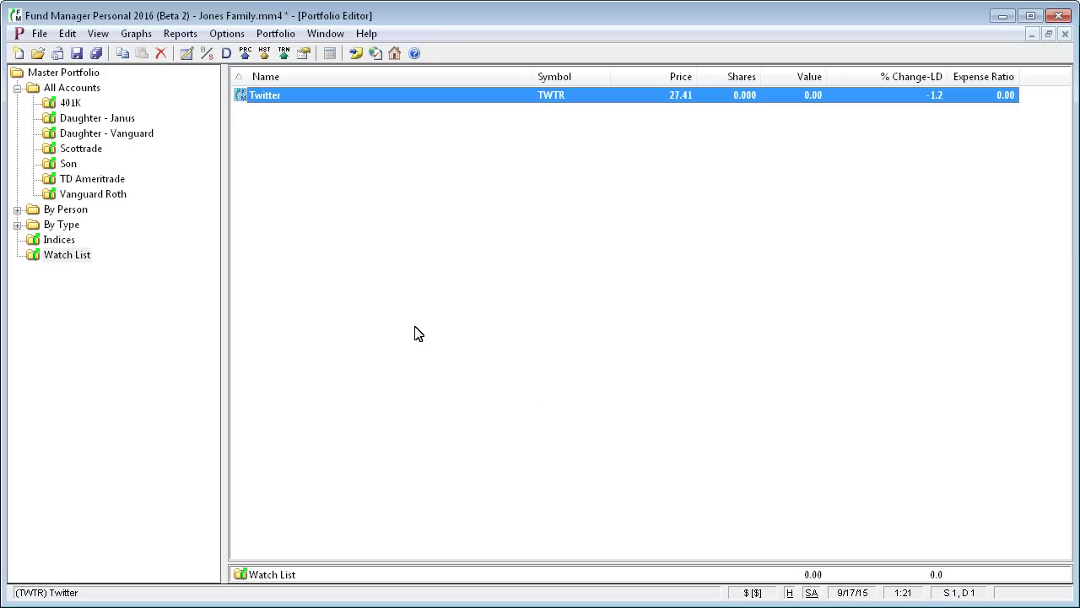
Step: Review Twitter's retrieved price records in its data register with the data type set to Prices, and close the register
double_click(295, 98)
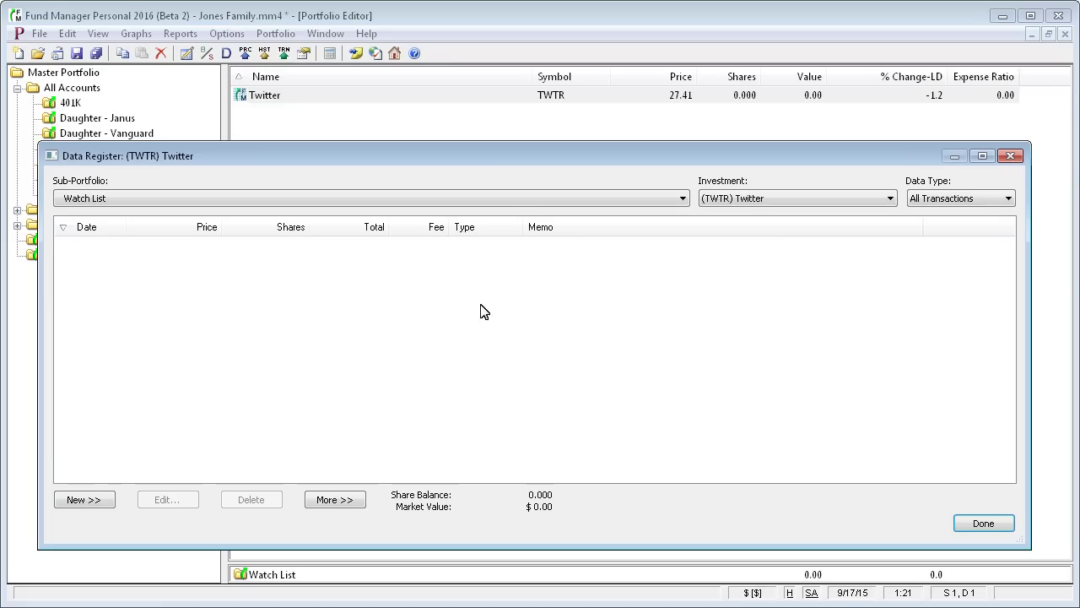
click(1009, 199)
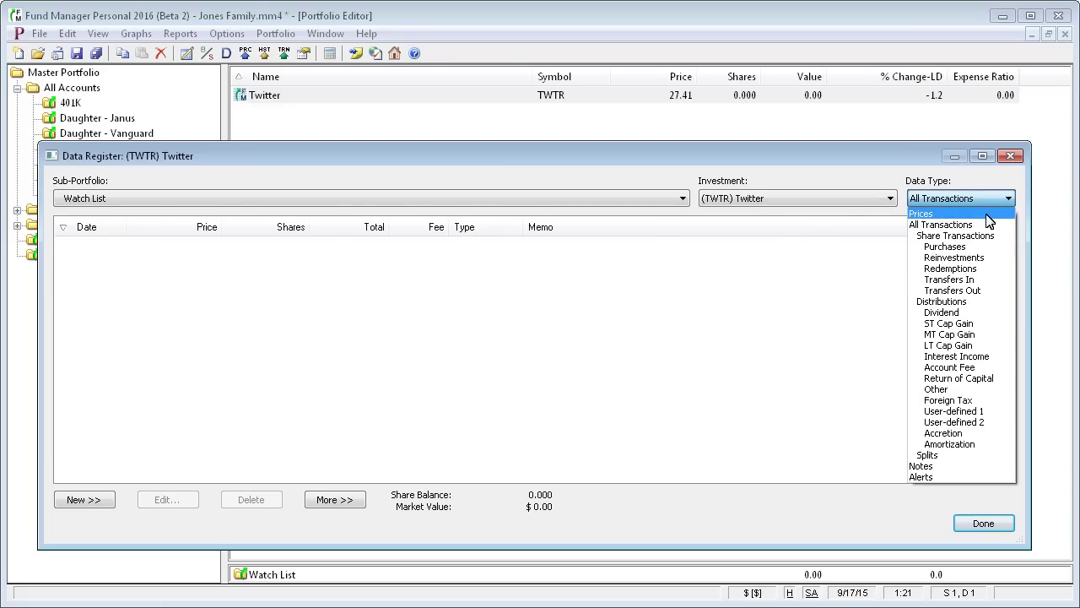
click(924, 211)
click(97, 245)
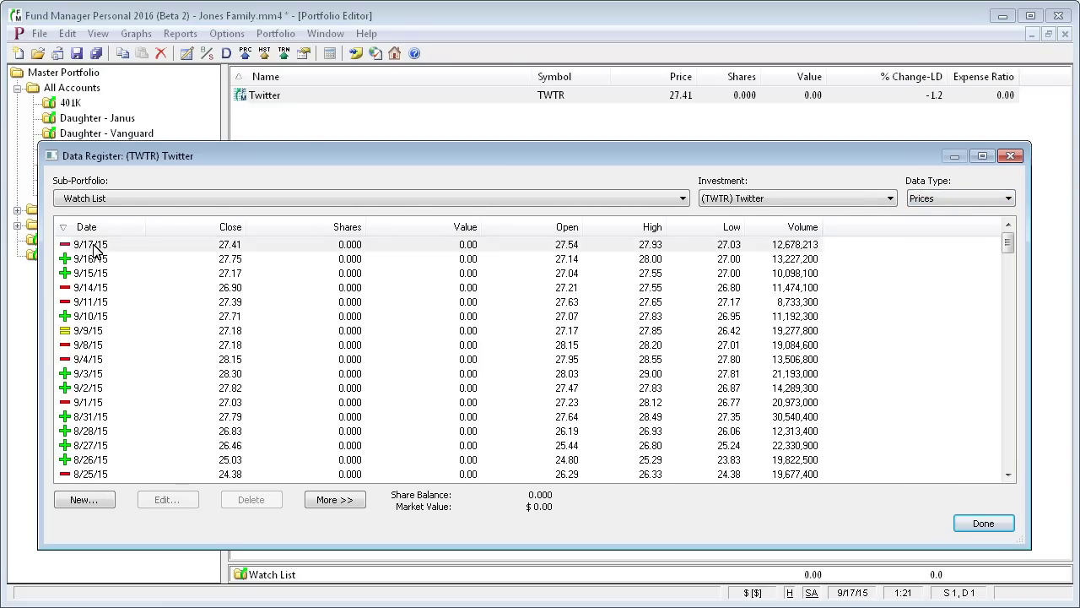
mouse_move(1008, 244)
mouse_down()
mouse_move(1007, 477)
mouse_move(1020, 236)
mouse_up()
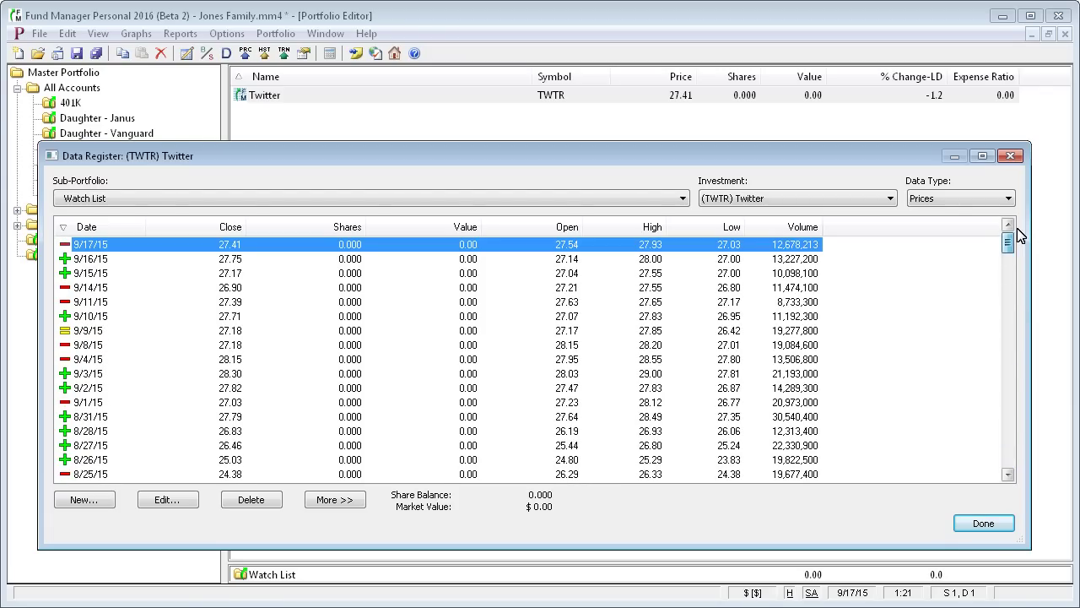
click(1000, 526)
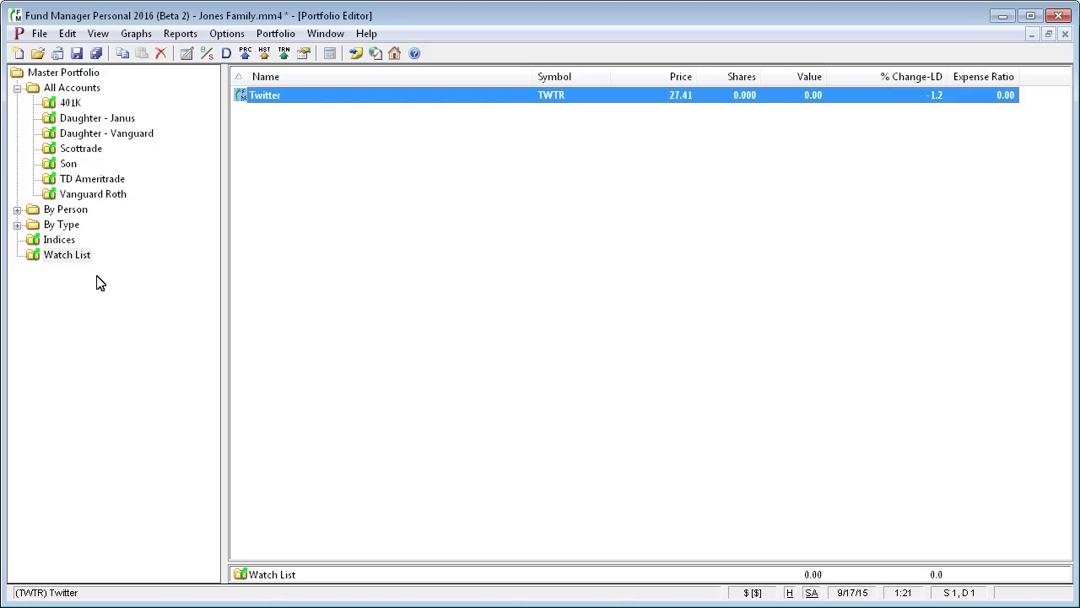
Step: Try out automatic retrieval in the Internet settings, review its frequency options without changing them, and switch automatic retrieval back off
click(231, 35)
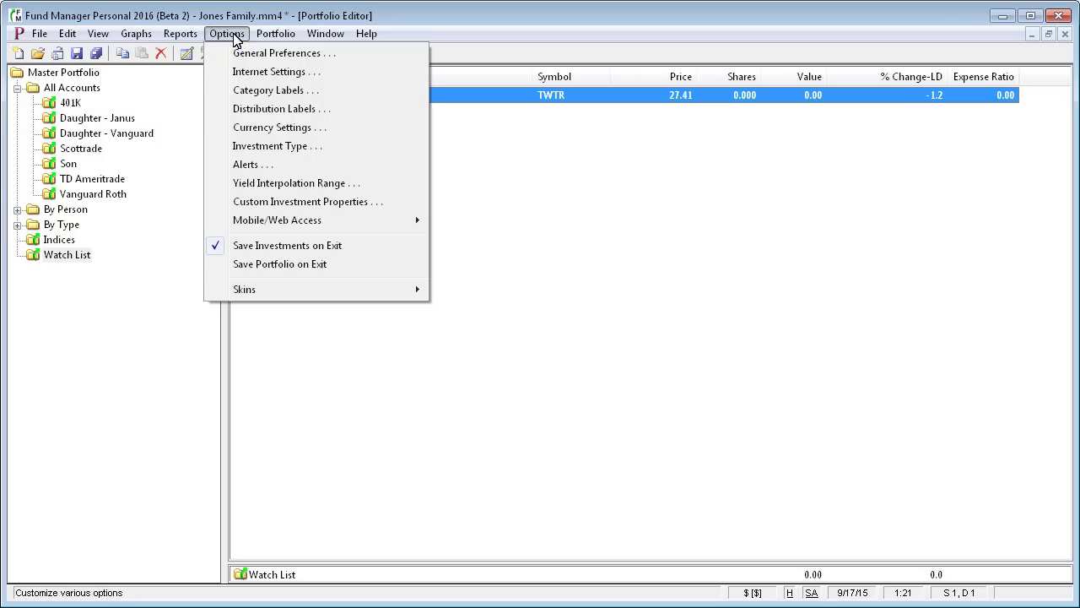
click(260, 74)
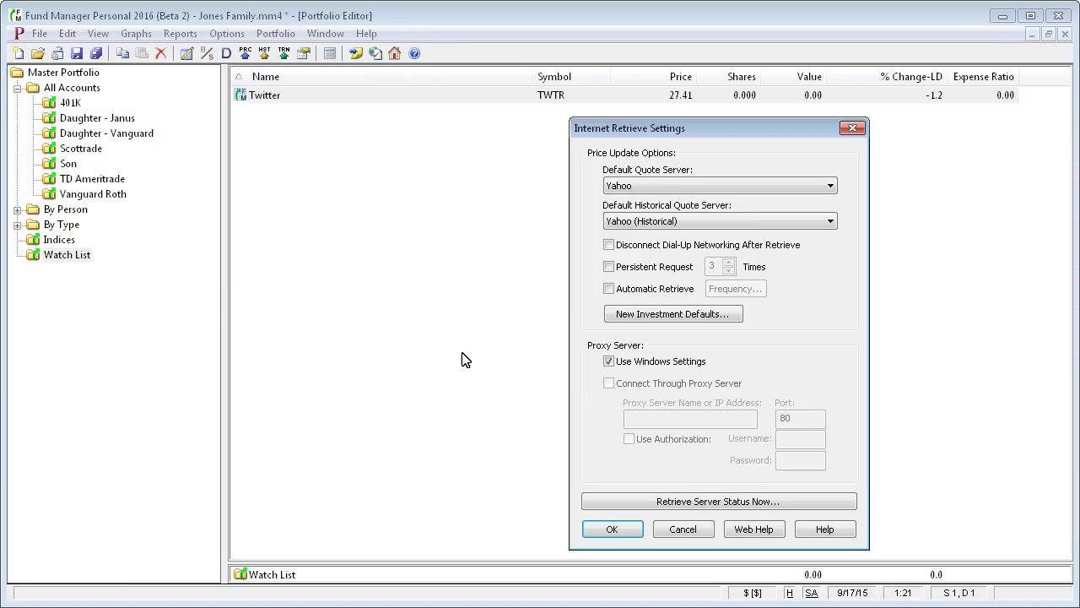
click(635, 294)
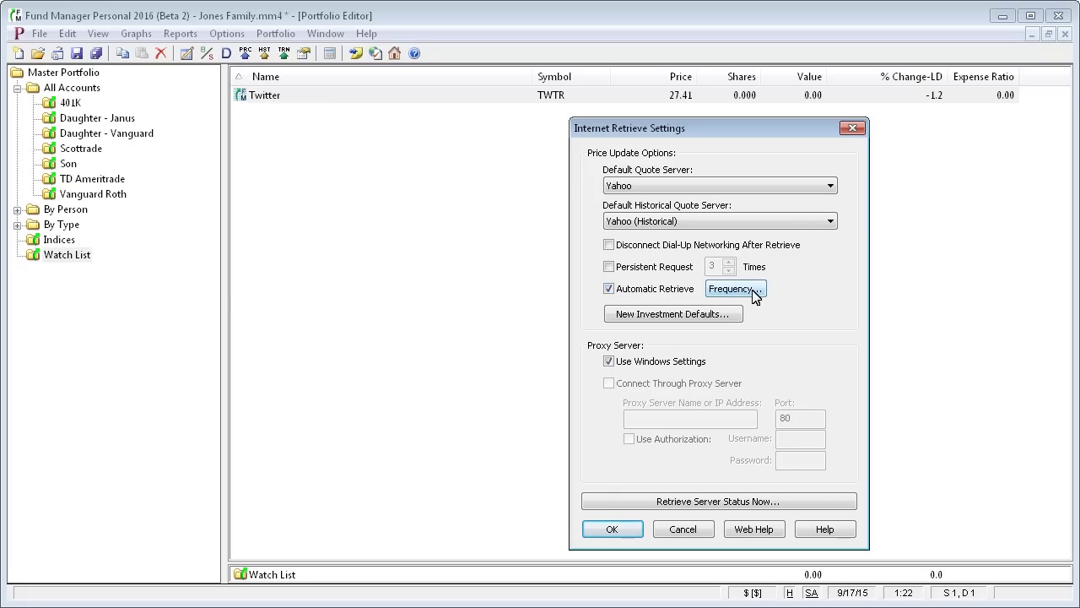
click(734, 288)
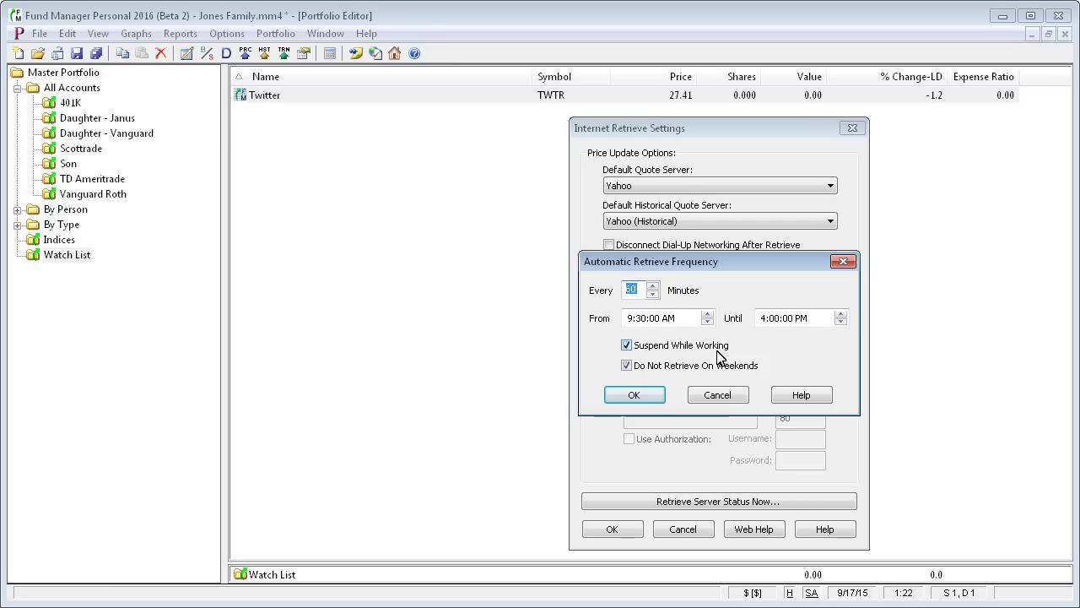
click(721, 395)
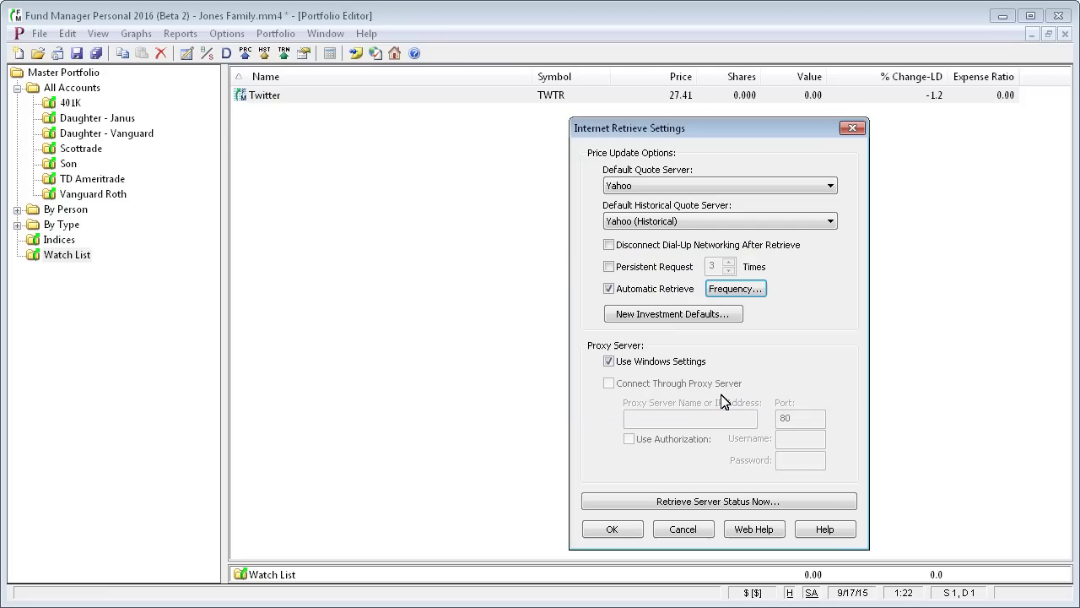
click(652, 291)
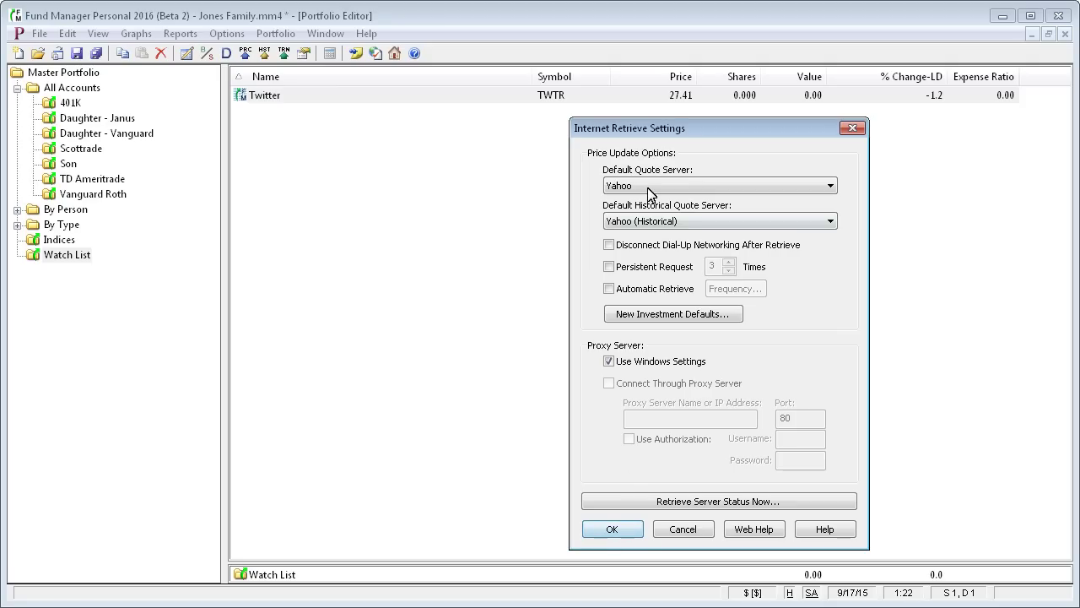
drag(668, 133, 498, 108)
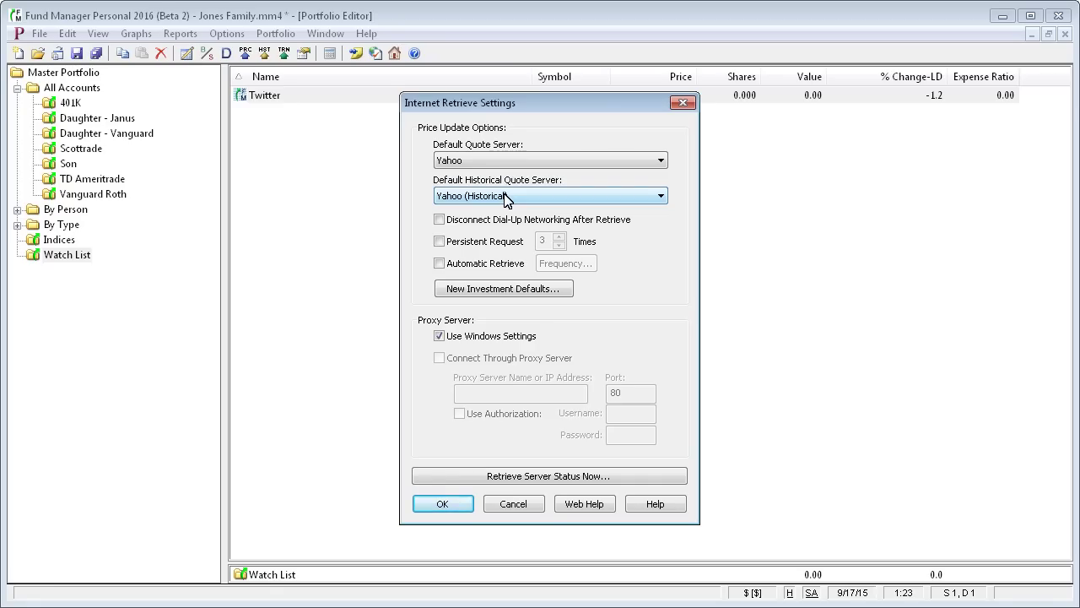
click(441, 509)
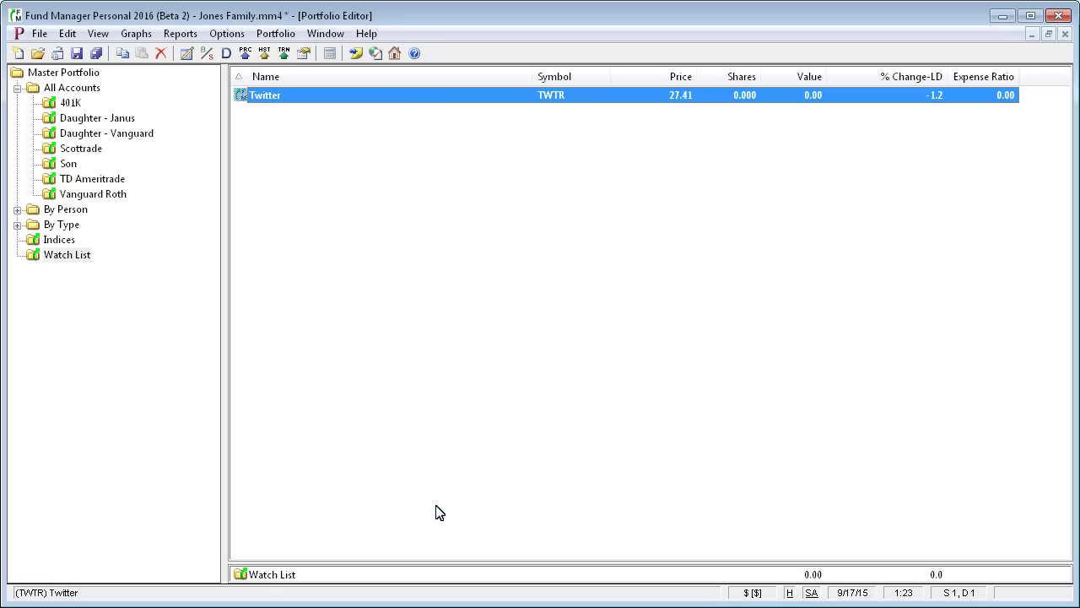
Step: Try toggling Retrieve Price and choosing Bloomberg as the quote server in Twitter's Internet retrieve properties, and discard the changes
right_click(268, 96)
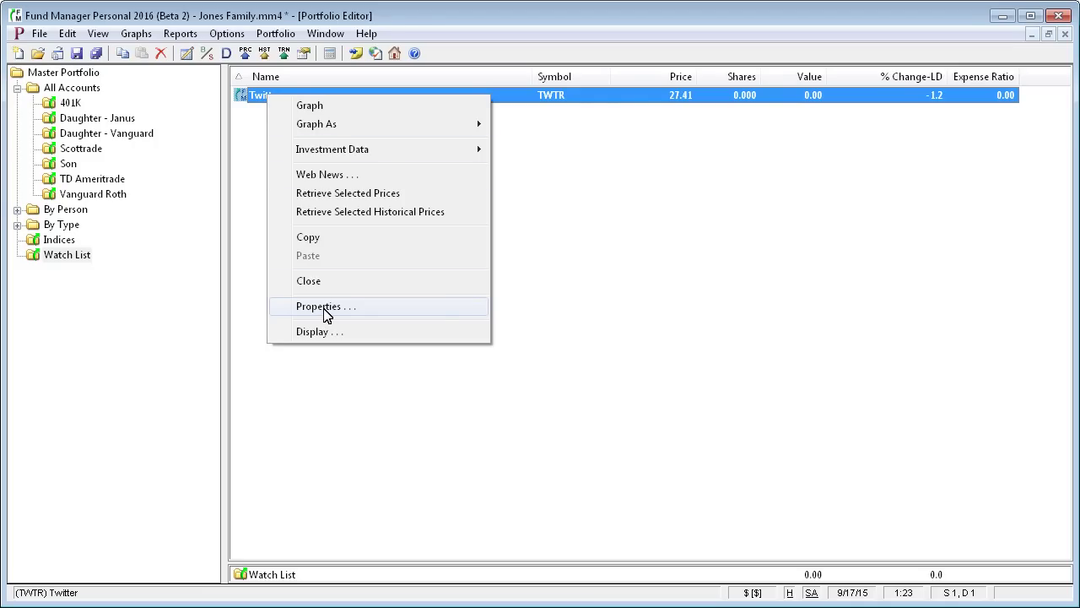
click(327, 307)
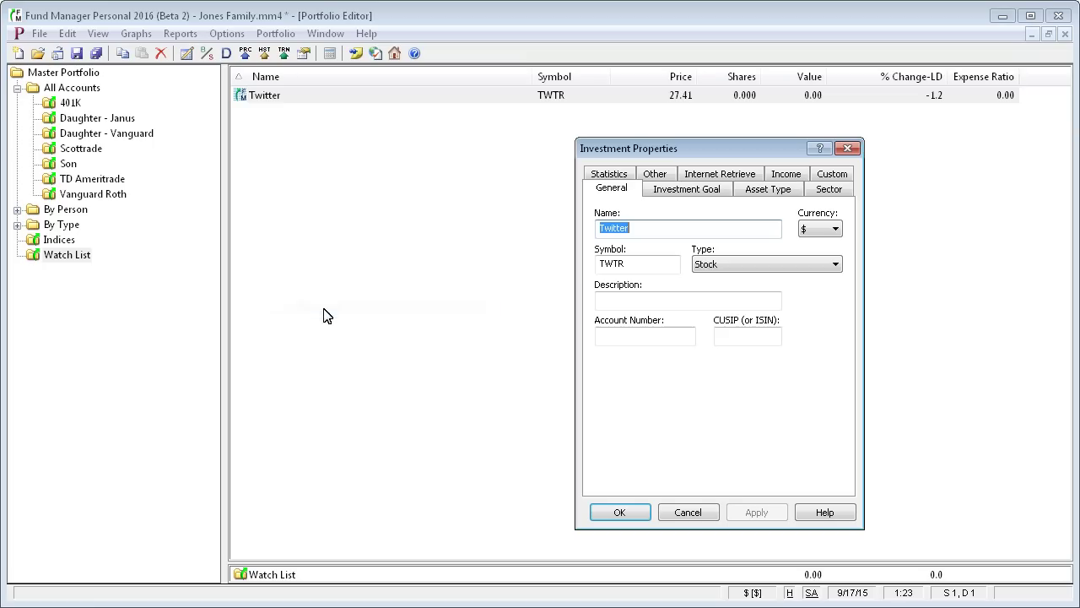
click(728, 177)
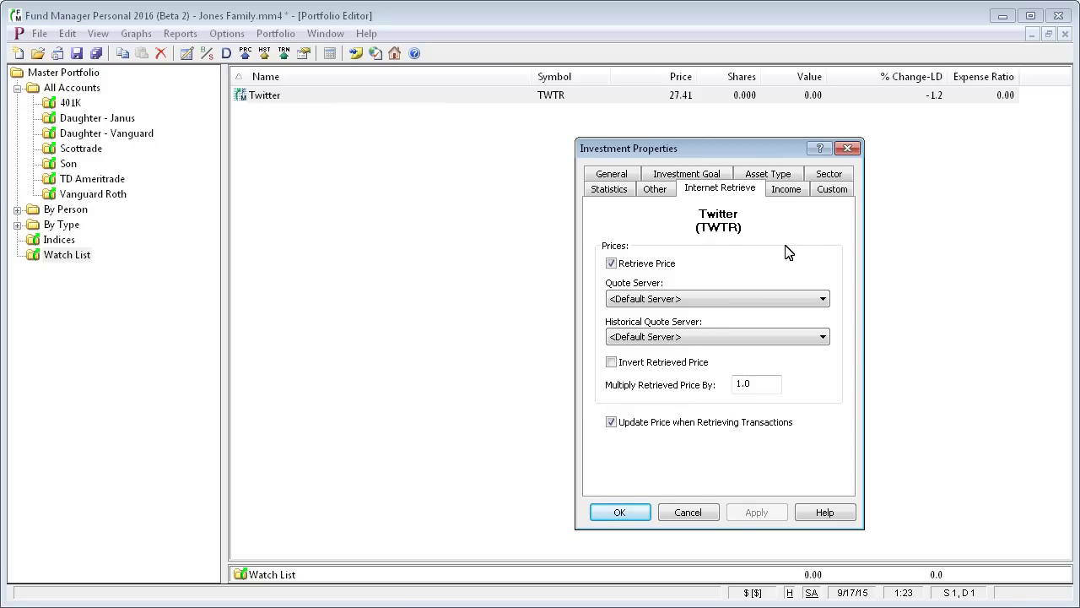
click(631, 263)
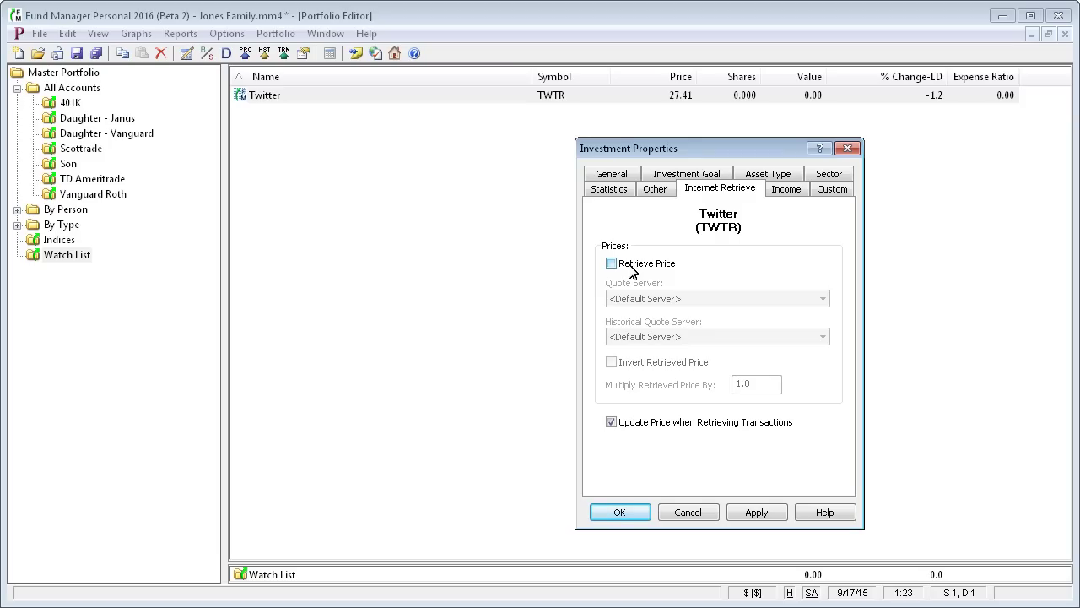
click(630, 265)
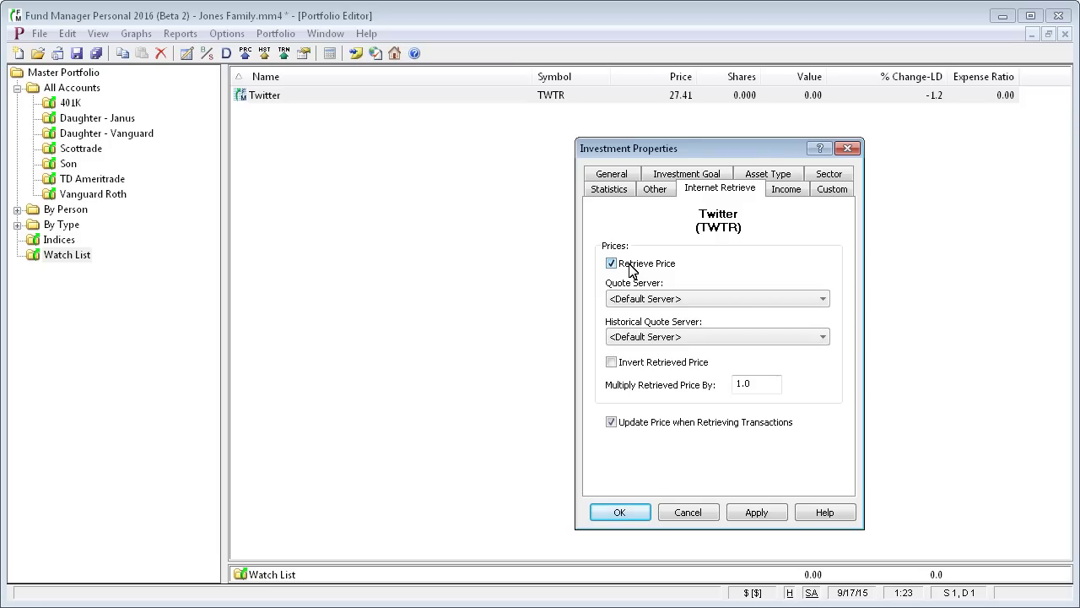
click(825, 301)
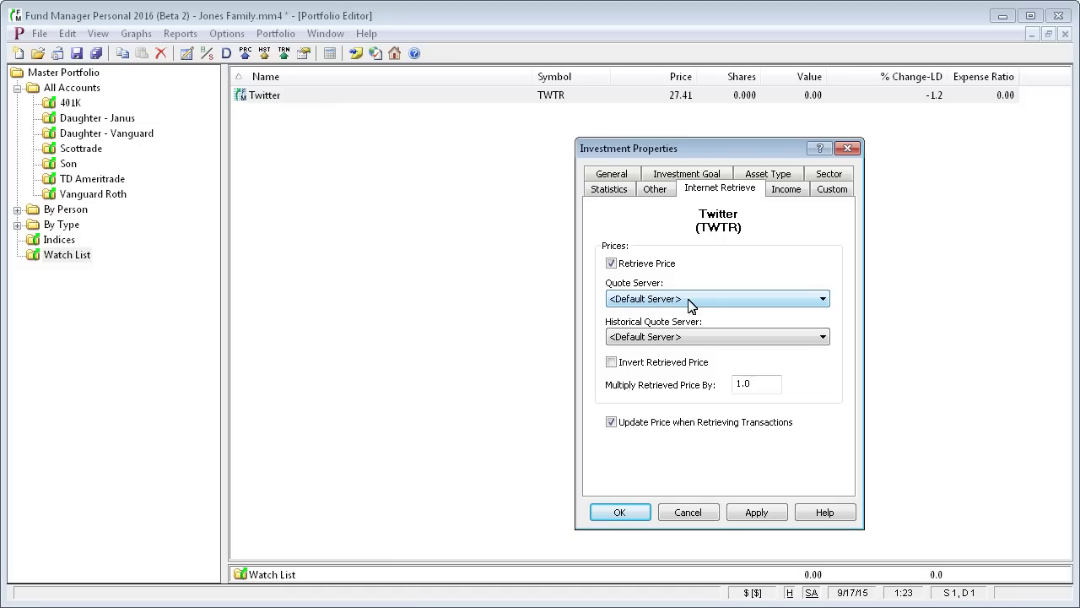
click(824, 300)
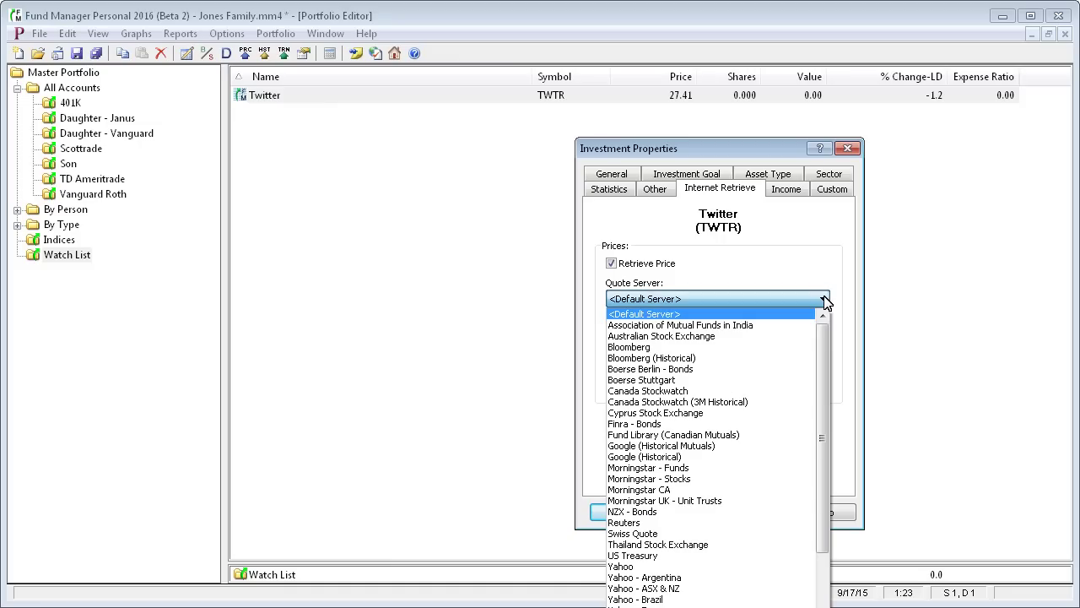
click(664, 347)
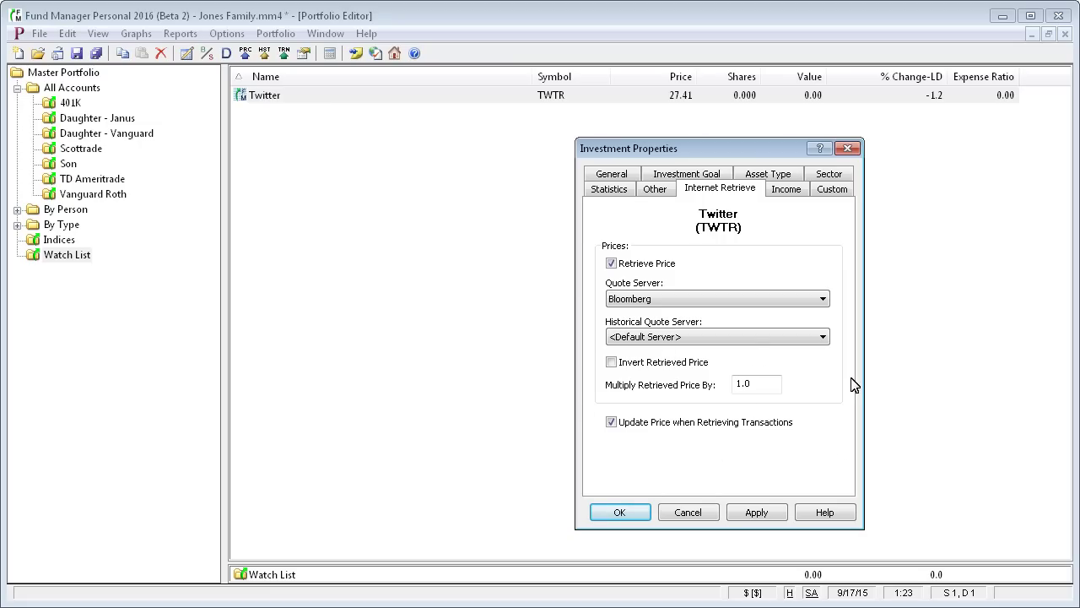
click(689, 512)
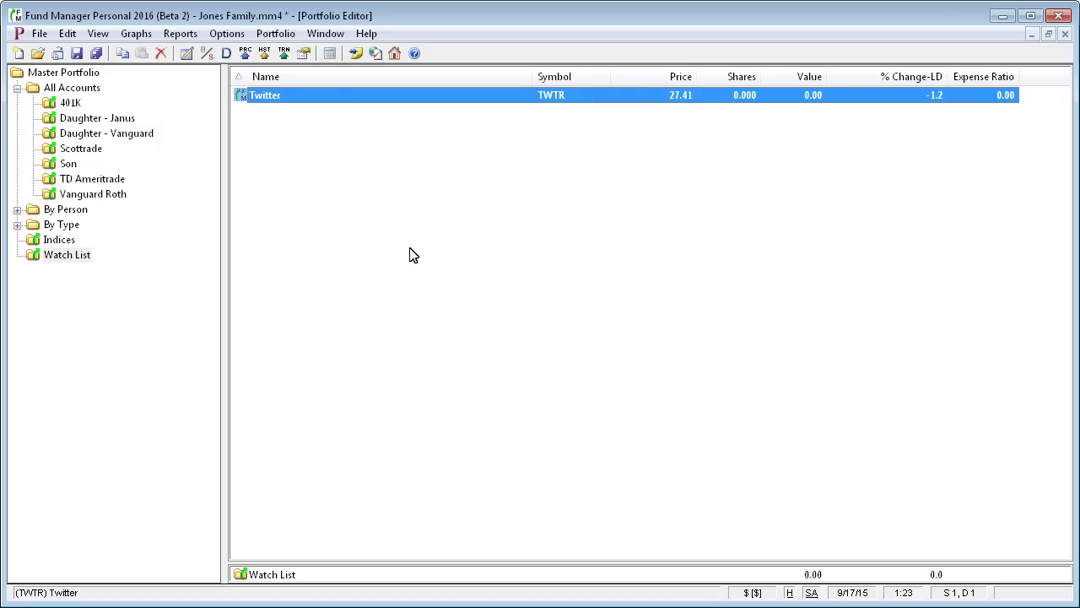
Step: Examine the supported quote servers in the web help for the Internet retrieve settings, and close the settings without changes
click(224, 37)
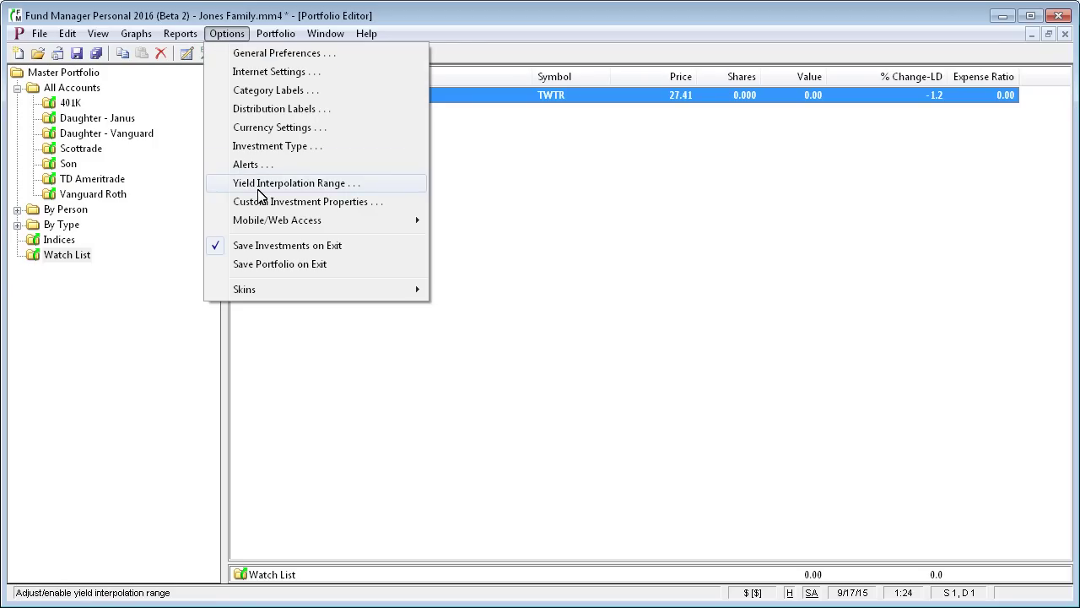
click(270, 71)
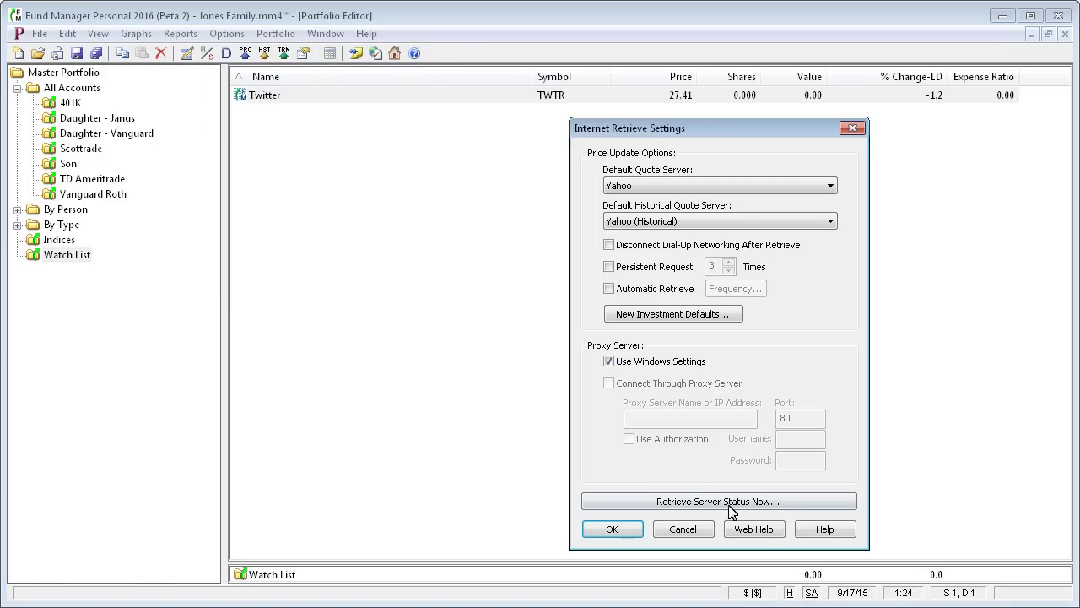
click(764, 532)
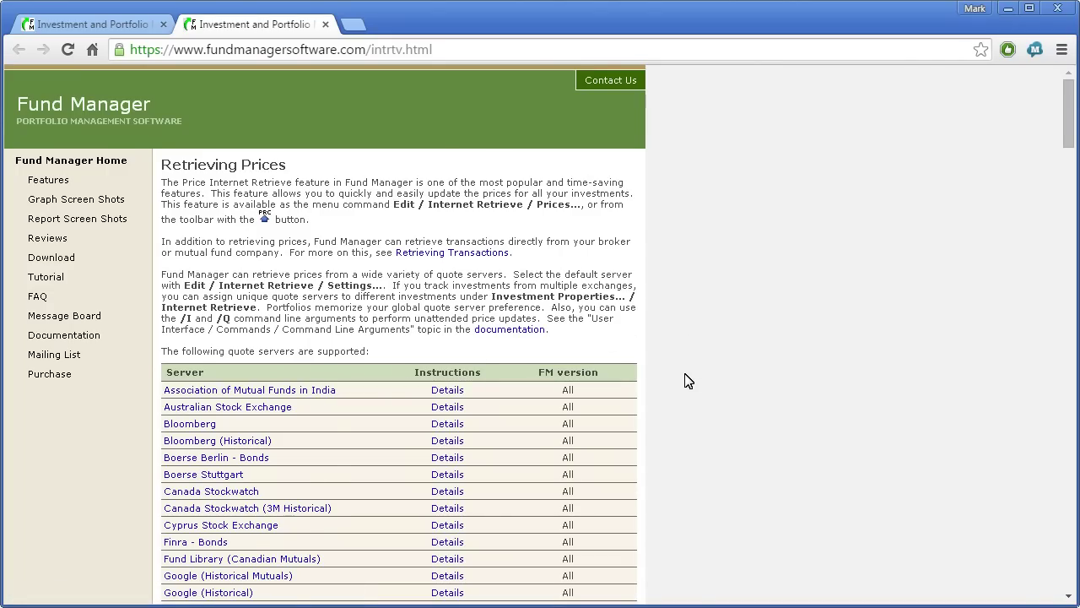
scroll(686, 379, down, 1)
scroll(686, 380, down, 2)
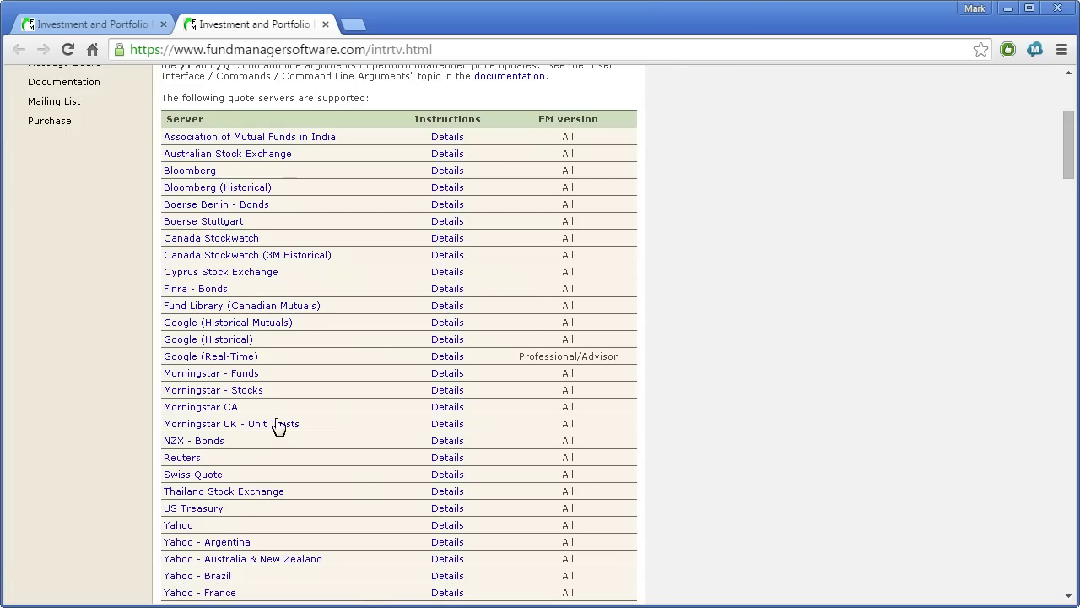
scroll(280, 424, down, 2)
scroll(279, 426, down, 1)
scroll(327, 422, up, 3)
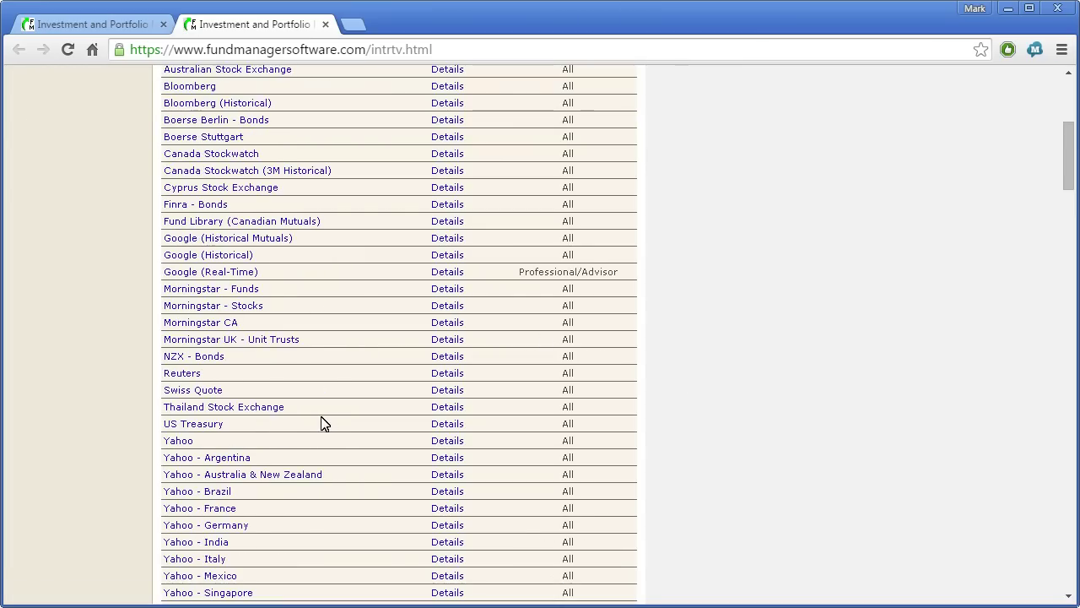
scroll(335, 383, up, 2)
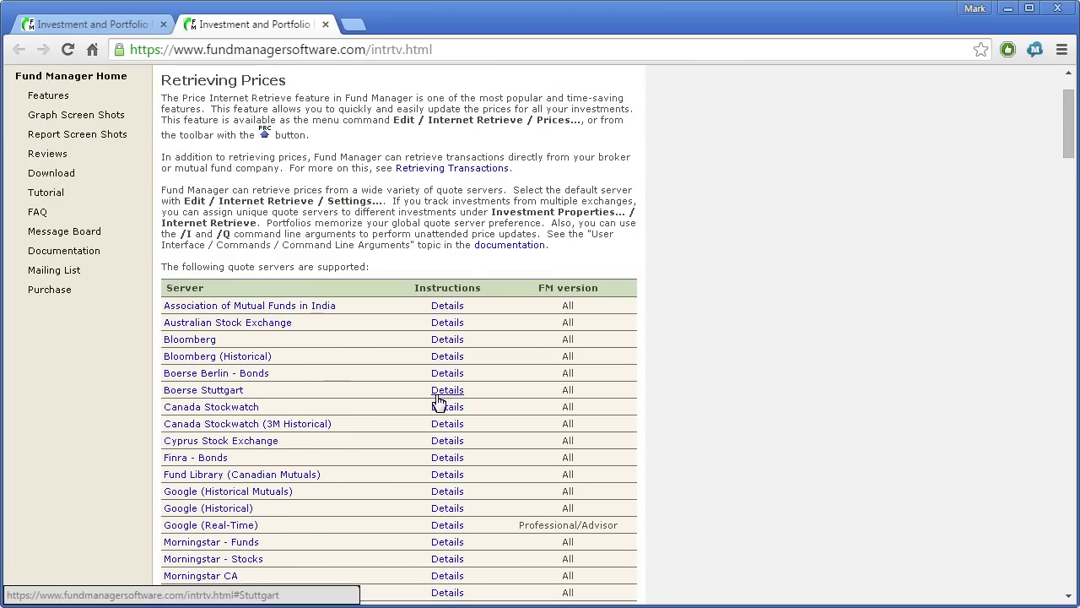
scroll(438, 414, down, 2)
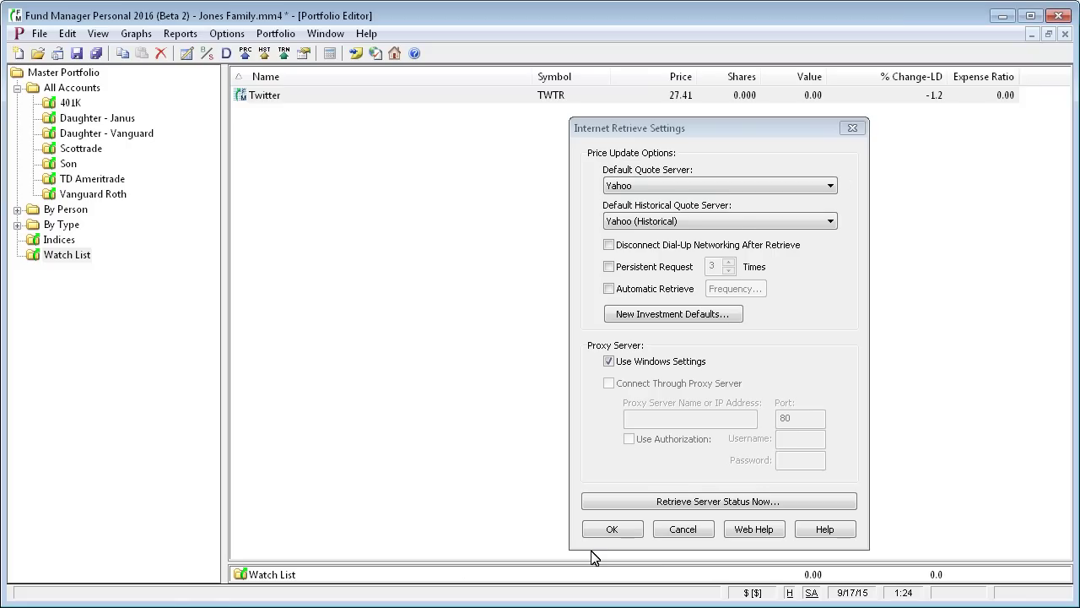
click(683, 529)
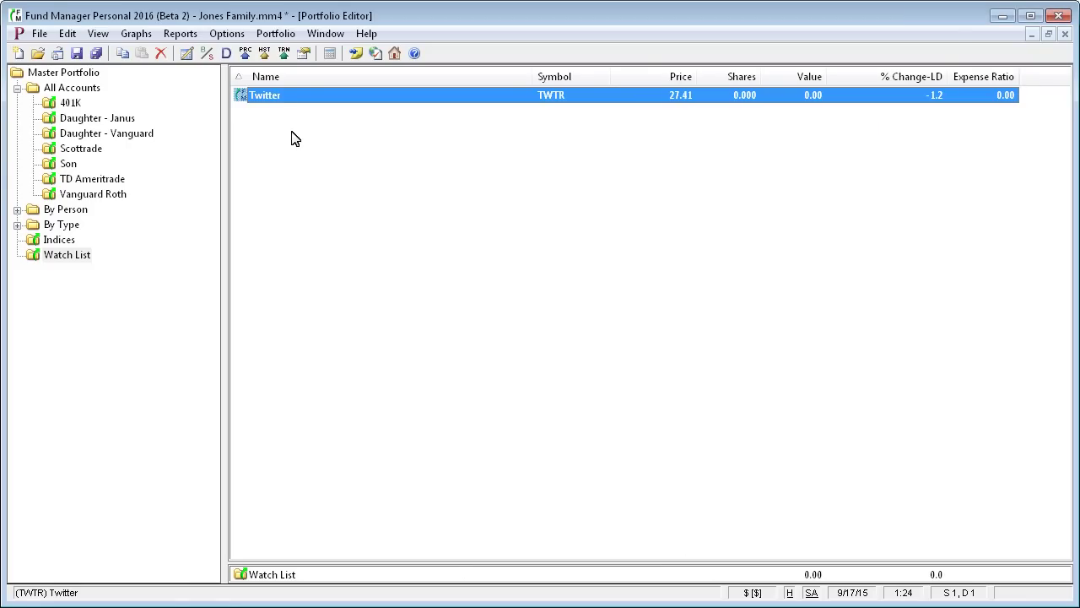
Step: Review Twitter's symbol and the available quote servers in its investment properties, and close them without changes
right_click(284, 101)
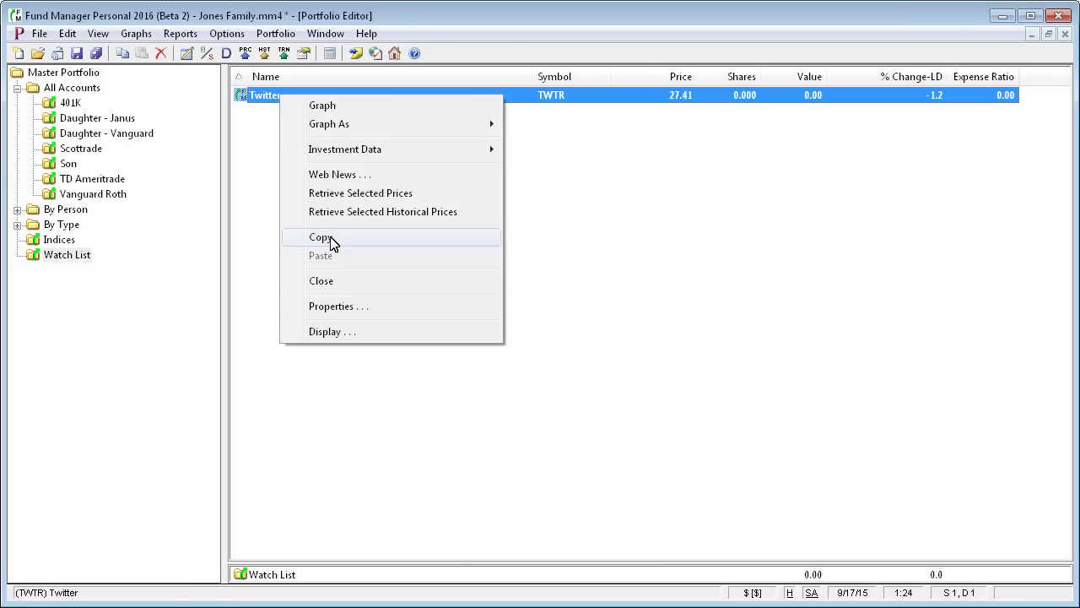
click(345, 307)
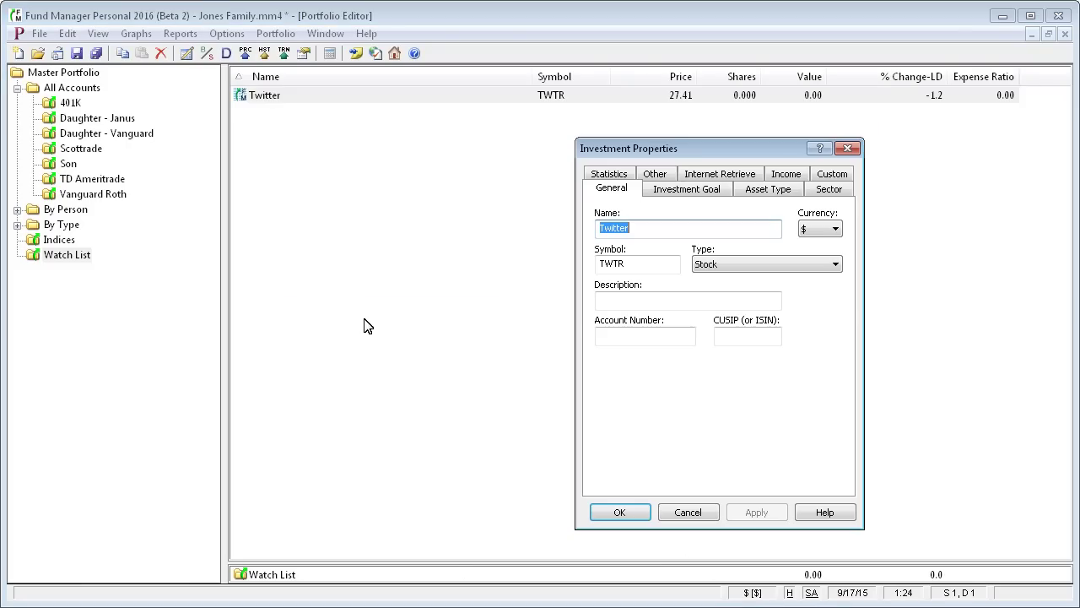
double_click(638, 262)
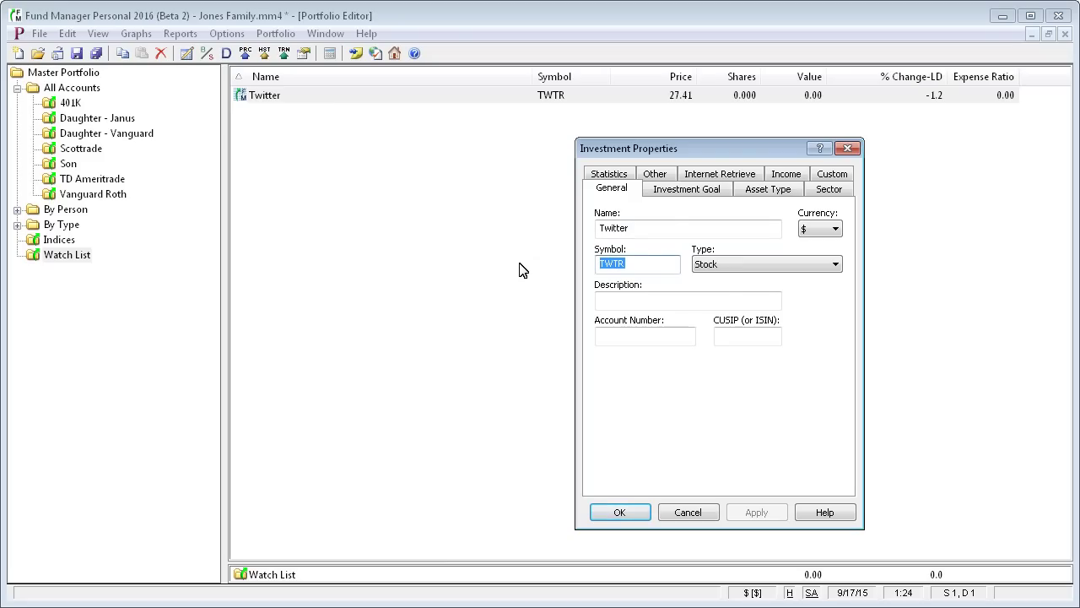
click(721, 175)
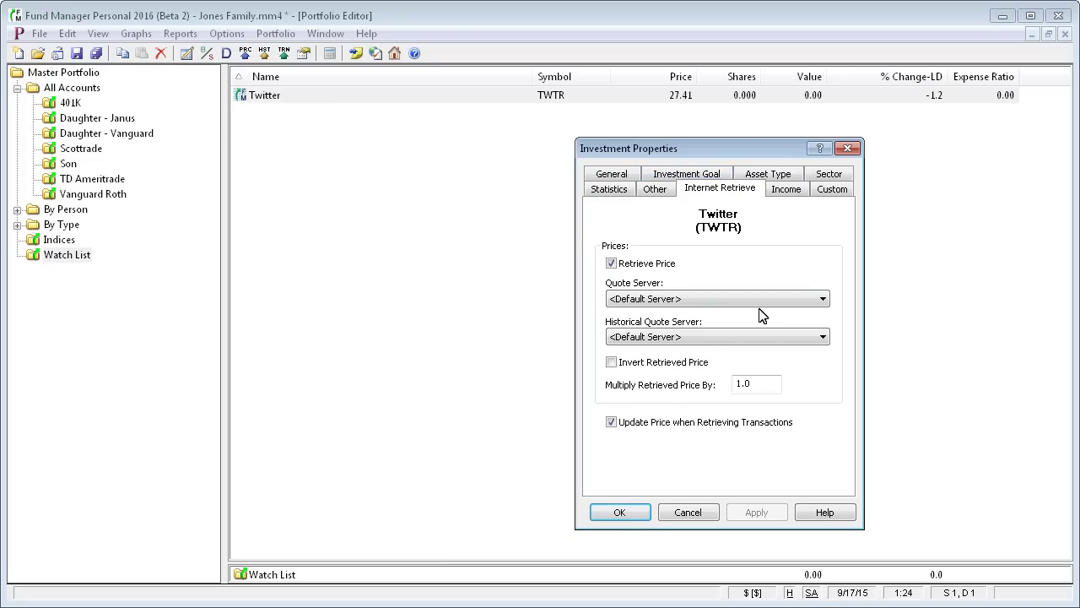
click(812, 299)
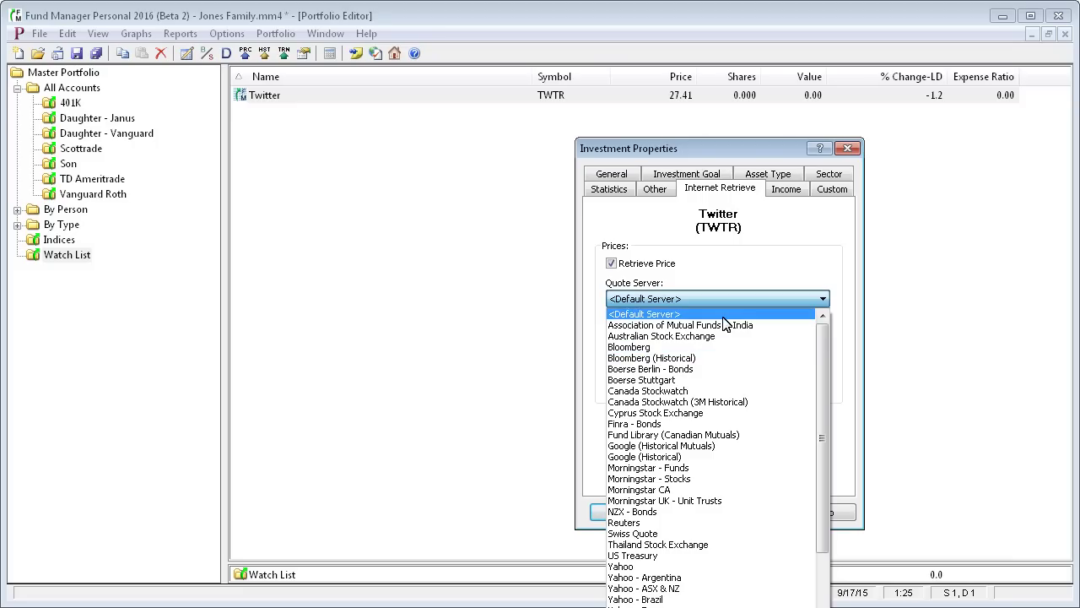
click(783, 228)
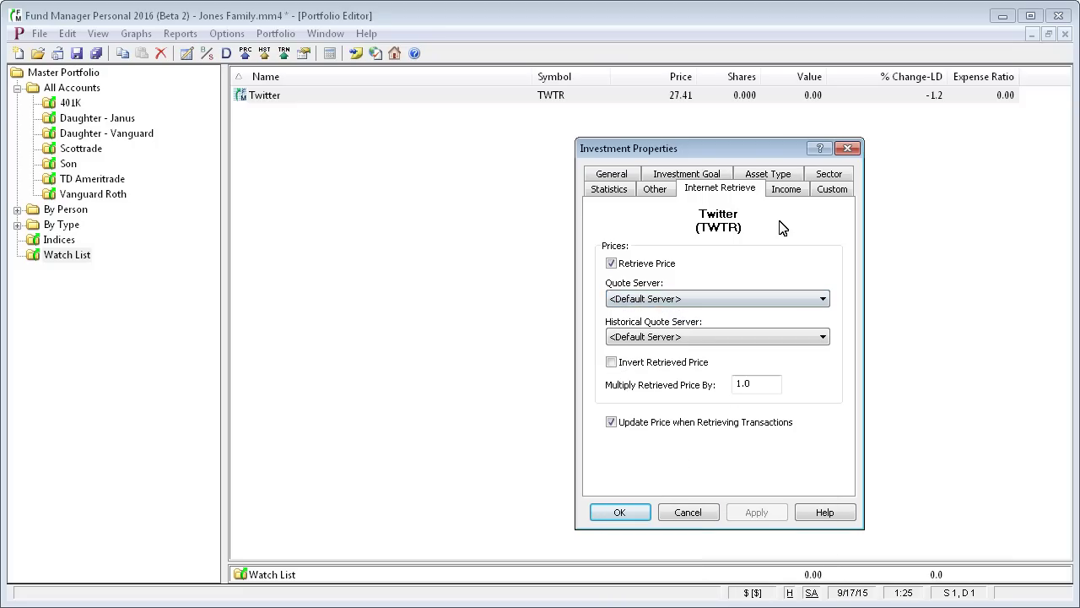
click(688, 513)
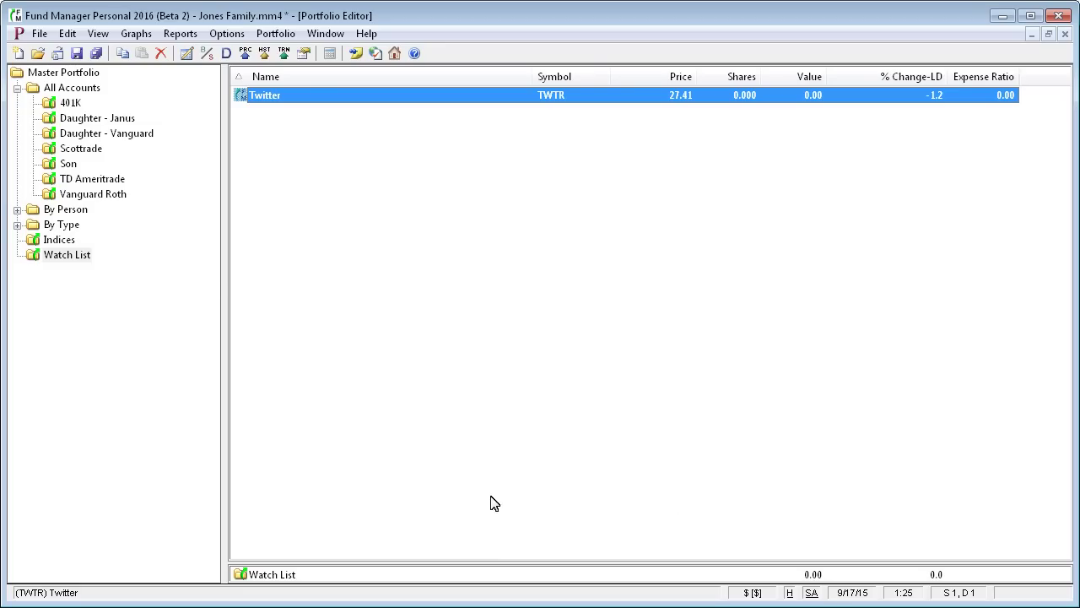
Step: Review the transaction retrieval options for the TD Ameritrade portfolio, and cancel the retrieval
click(114, 180)
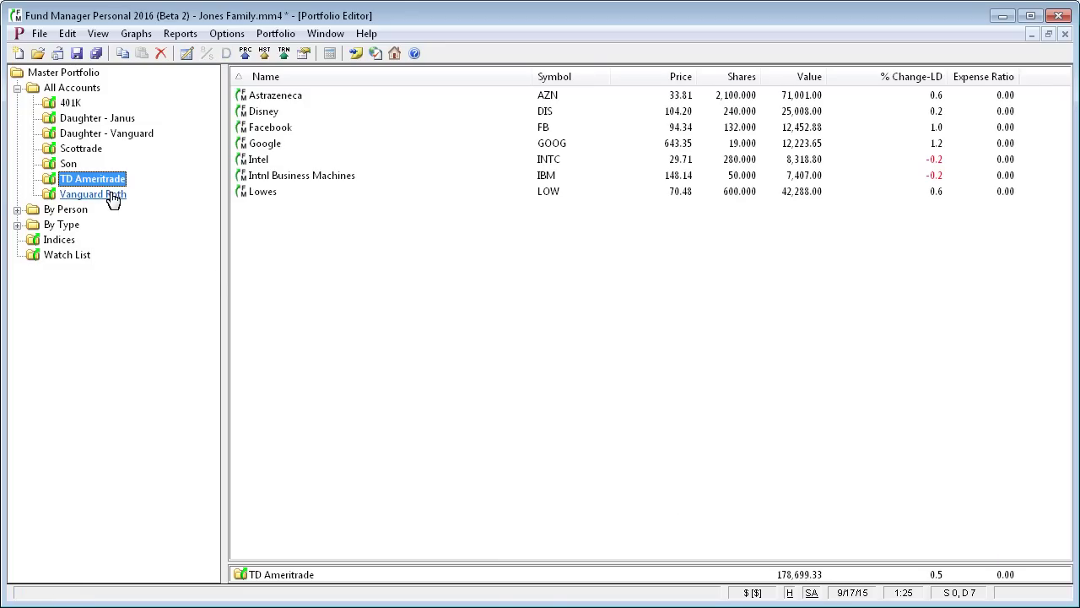
click(285, 54)
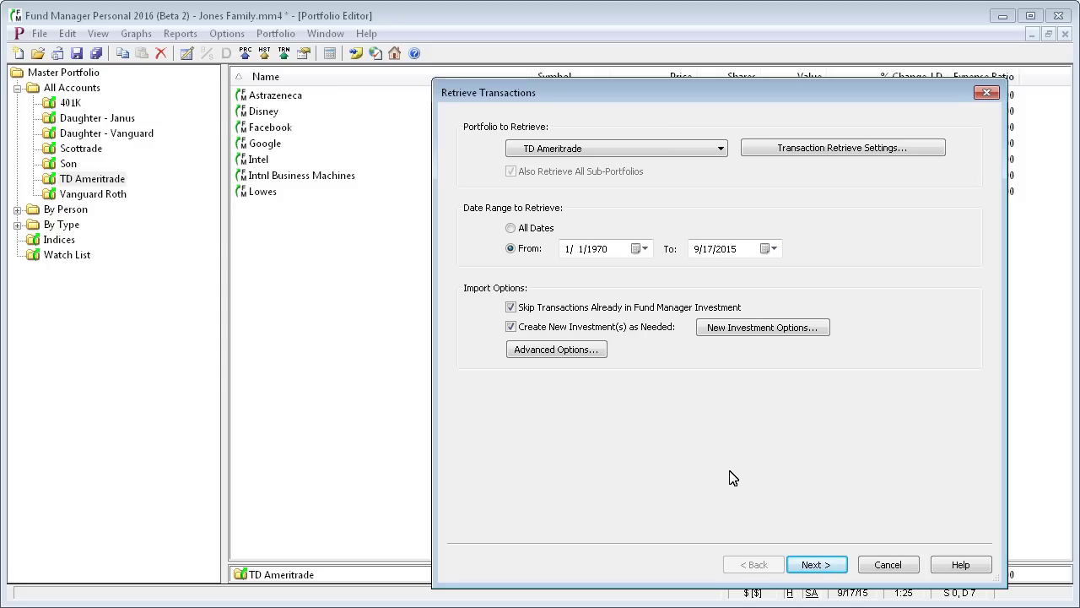
click(890, 569)
Step: Show Disney's price records in its data register with the data type set to Prices, and select the 9/17/15 record
click(272, 114)
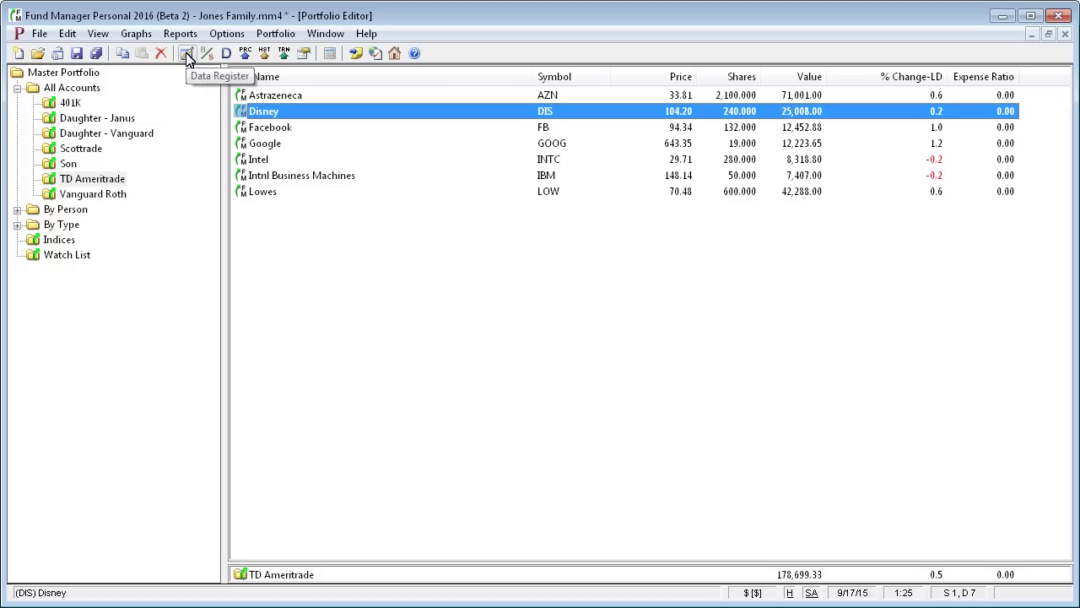
click(69, 35)
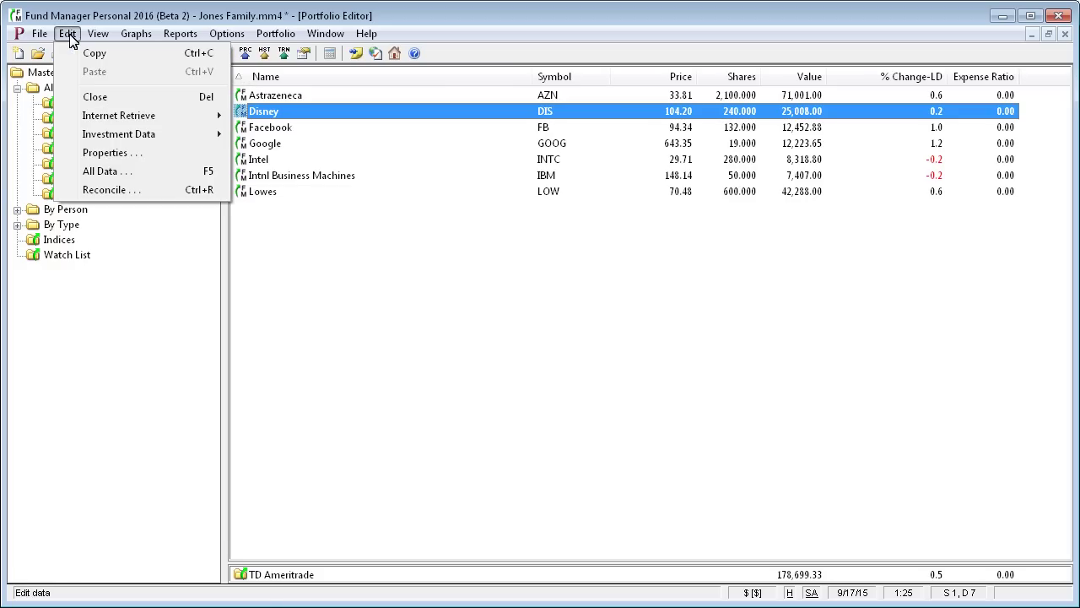
click(107, 170)
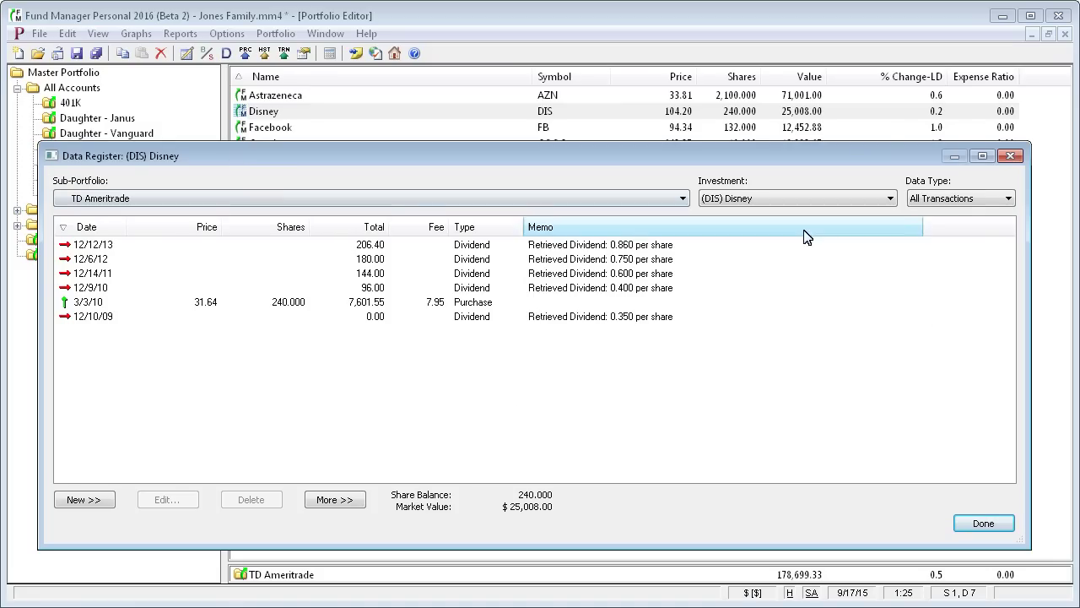
click(1009, 200)
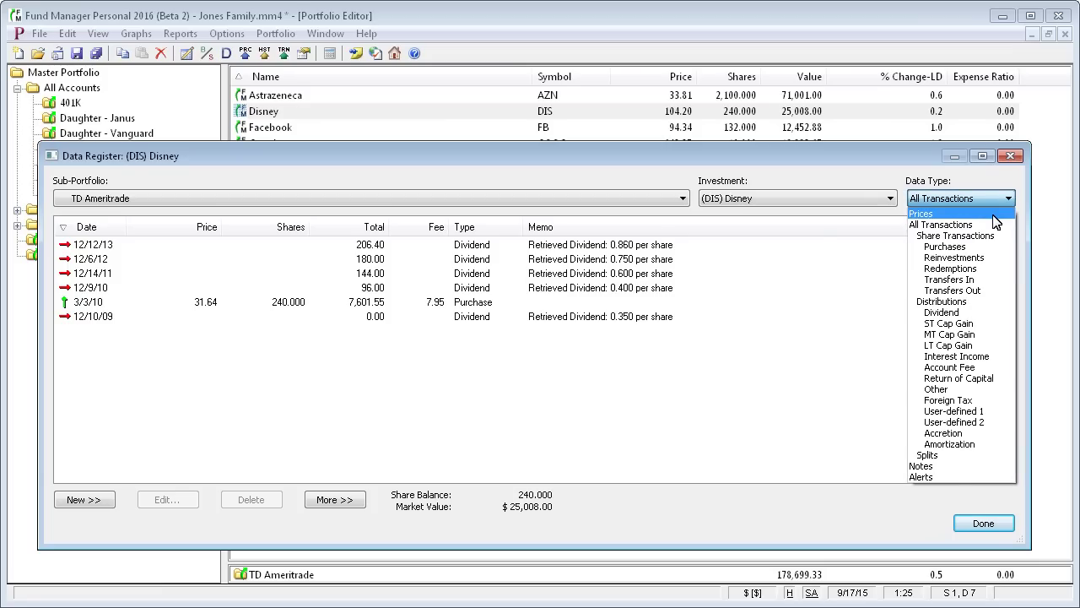
click(994, 215)
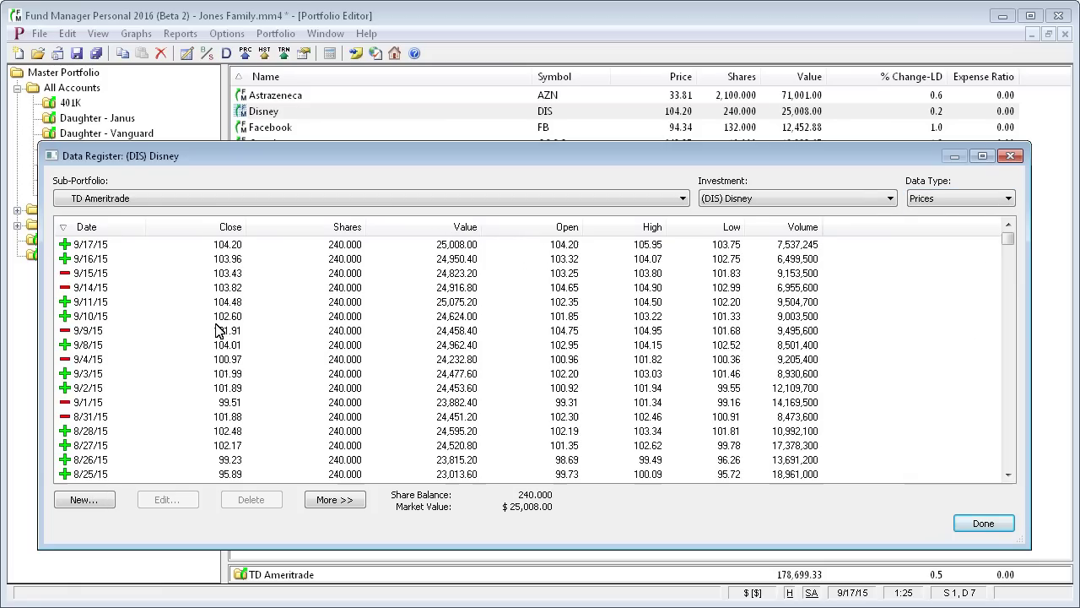
click(98, 246)
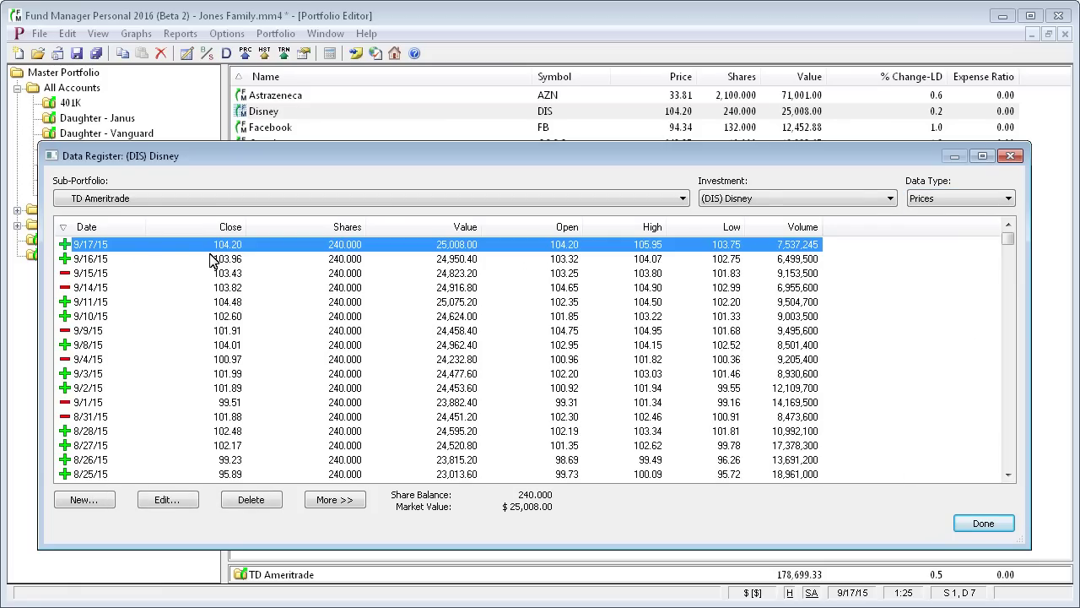